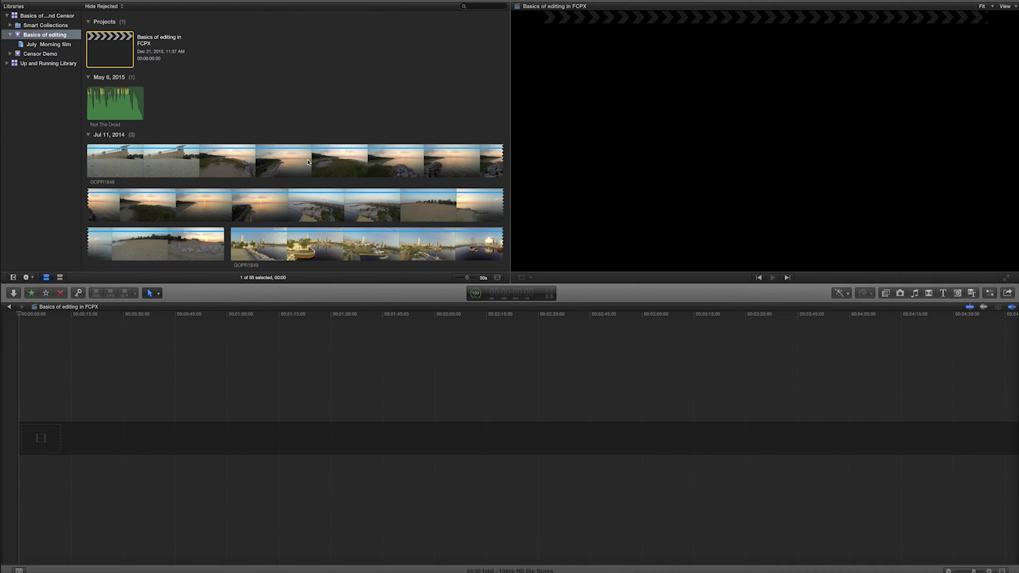
- Scroll through the Basics of editing event's clips and select the Not The Droid clip
scroll(289, 121, down, 15)
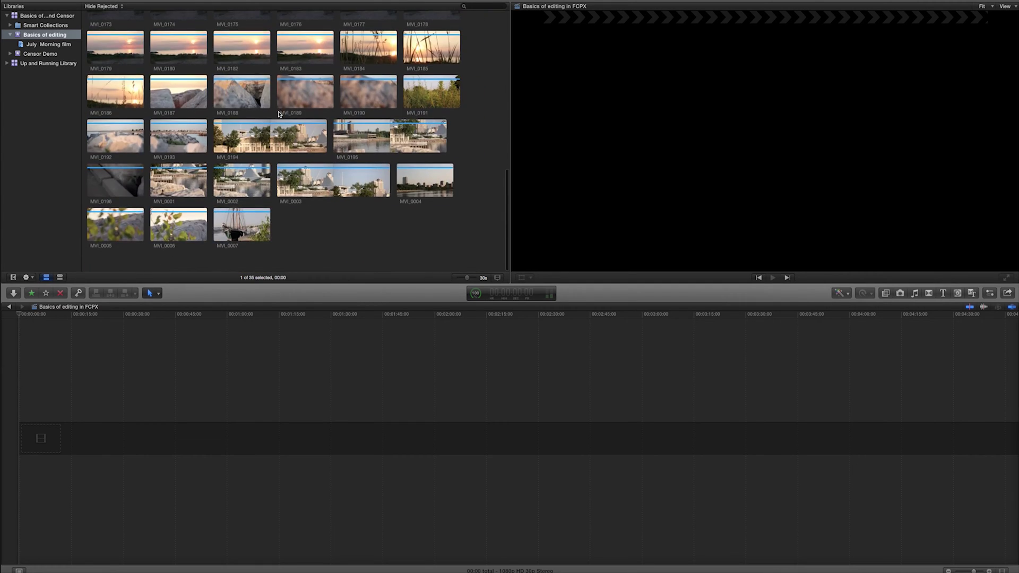
scroll(278, 114, up, 15)
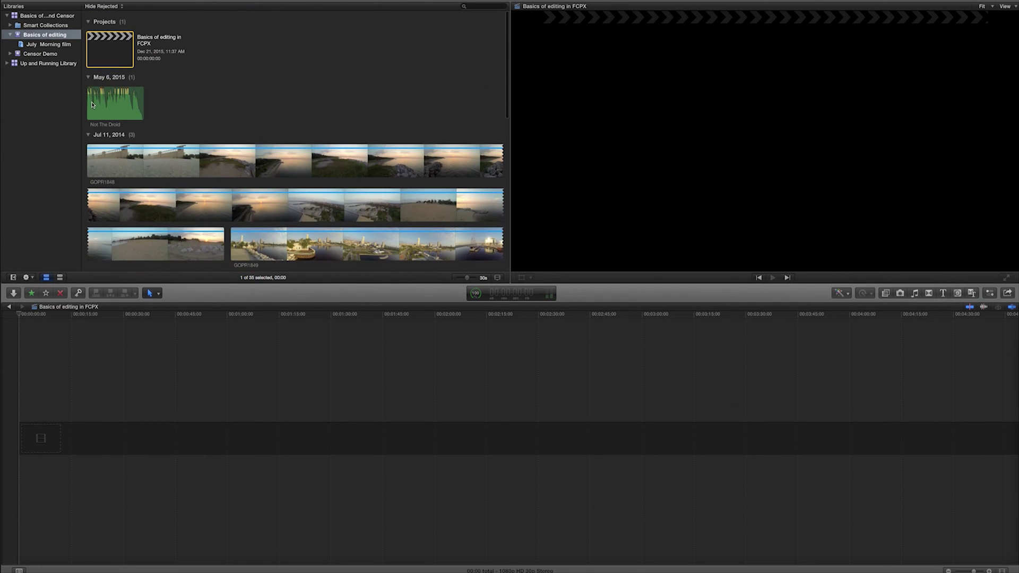
click(92, 105)
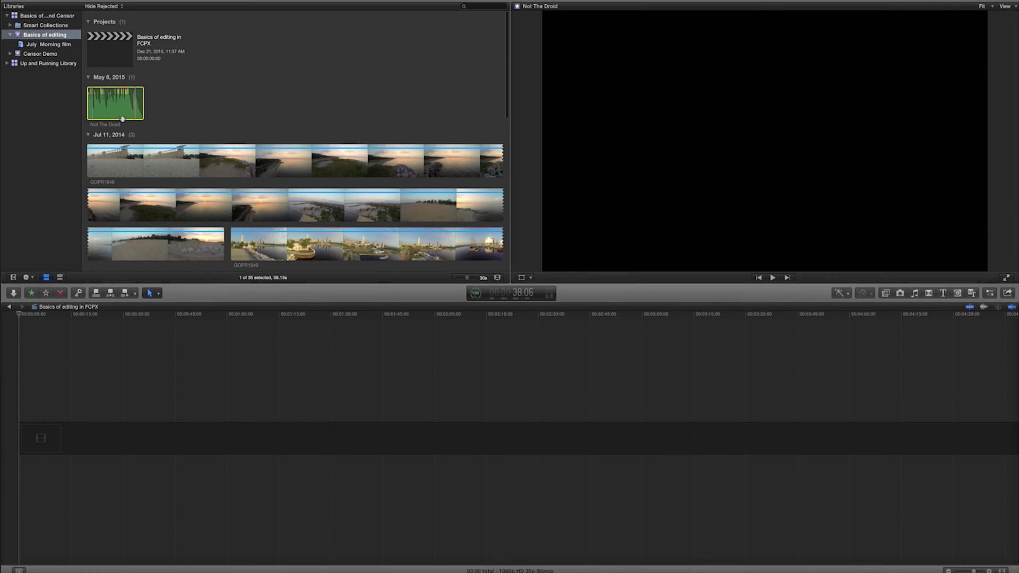
scroll(259, 95, down, 15)
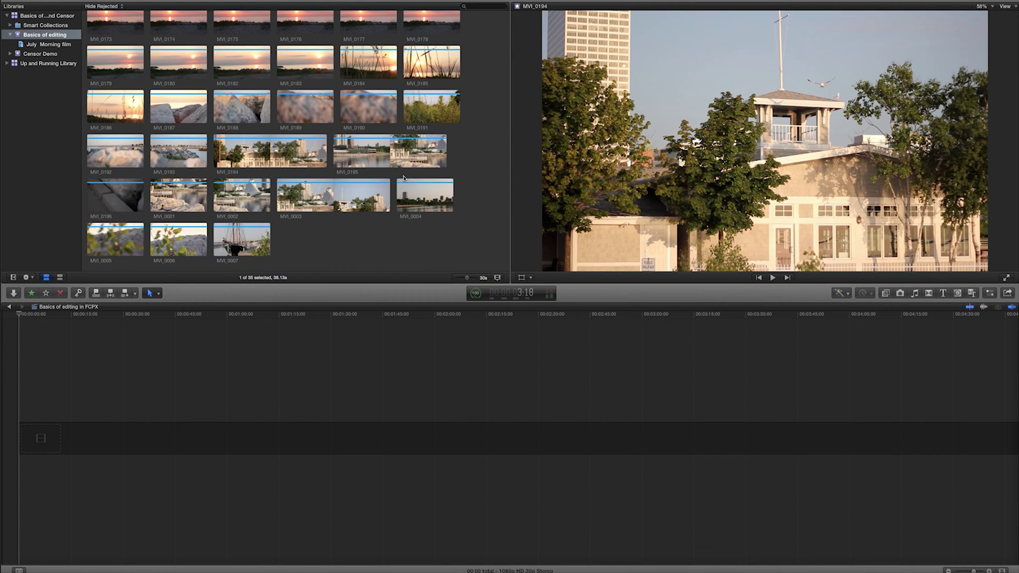
- Select the GOPR1848 GoPro clip to preview it, then clear the selection to show the empty project
scroll(297, 160, up, 15)
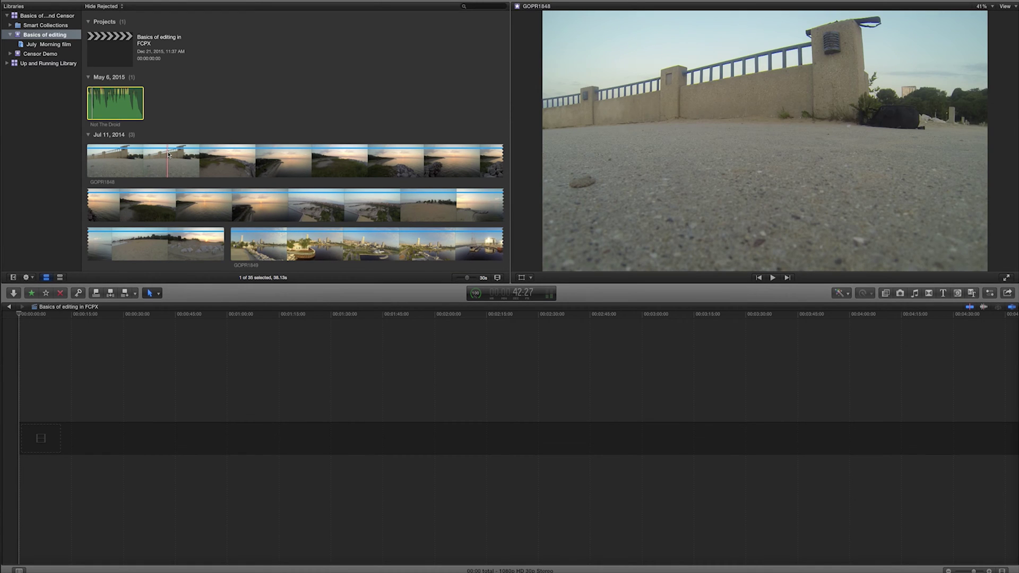
scroll(168, 154, down, 5)
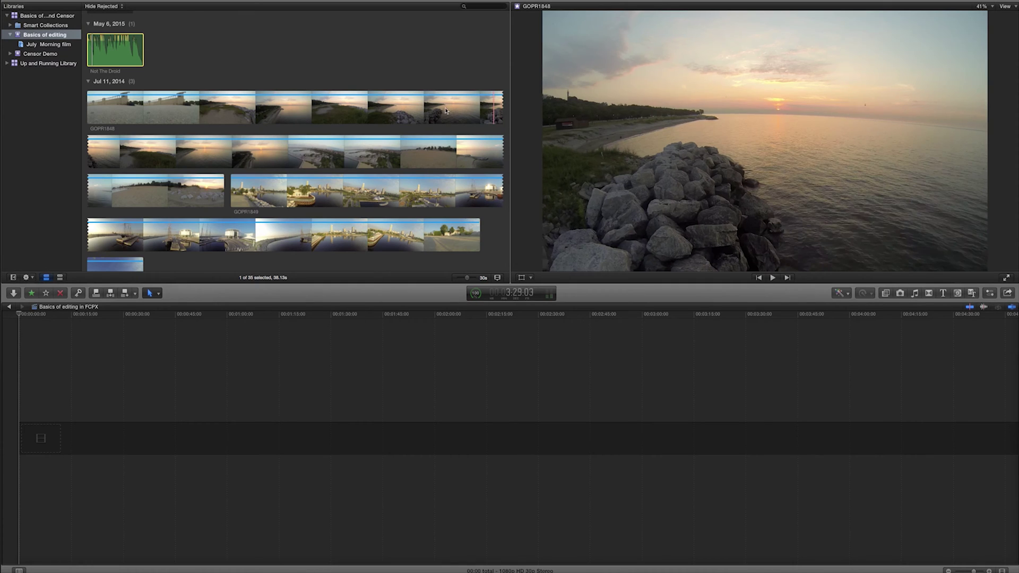
click(325, 104)
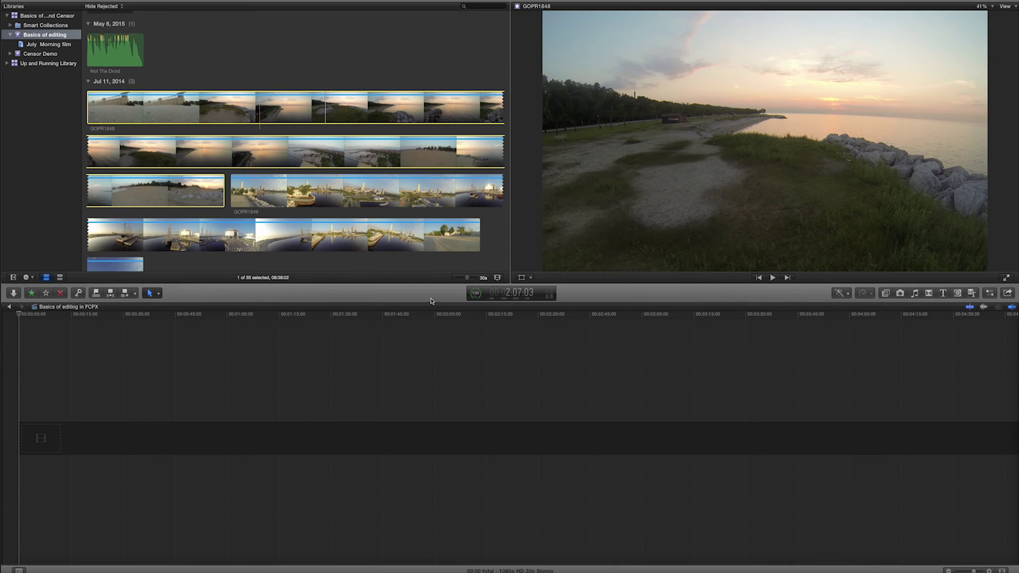
click(382, 371)
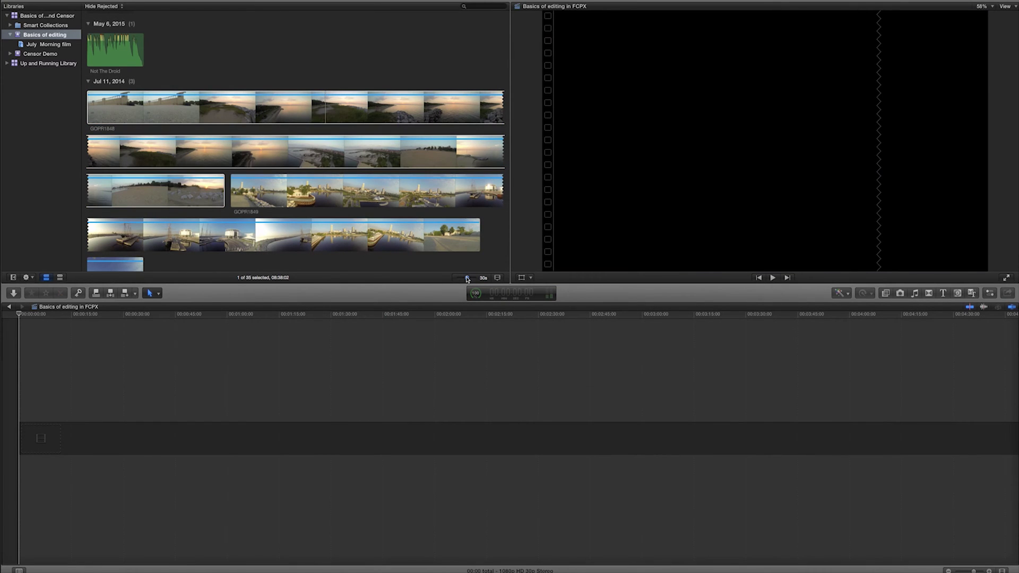
- Show clips in 5-second thumbnail steps and skim GOPR1848 with skimming turned on
drag(467, 280, 469, 279)
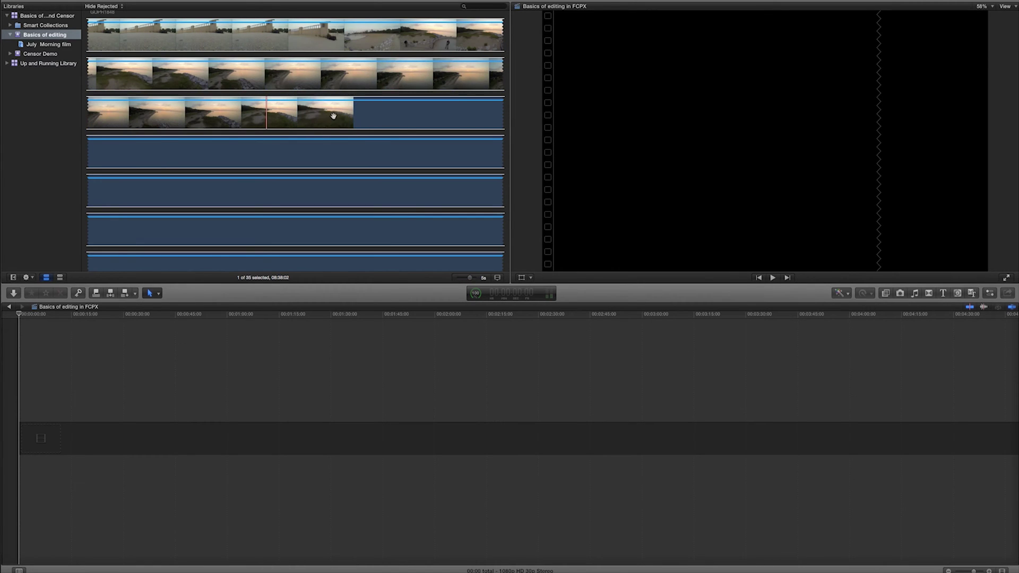
click(307, 119)
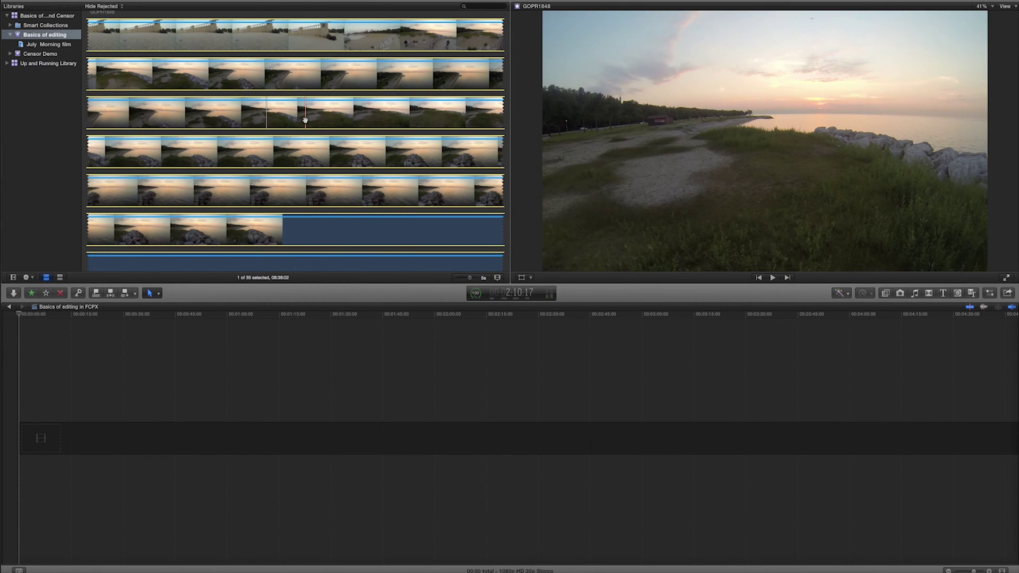
scroll(207, 140, up, 5)
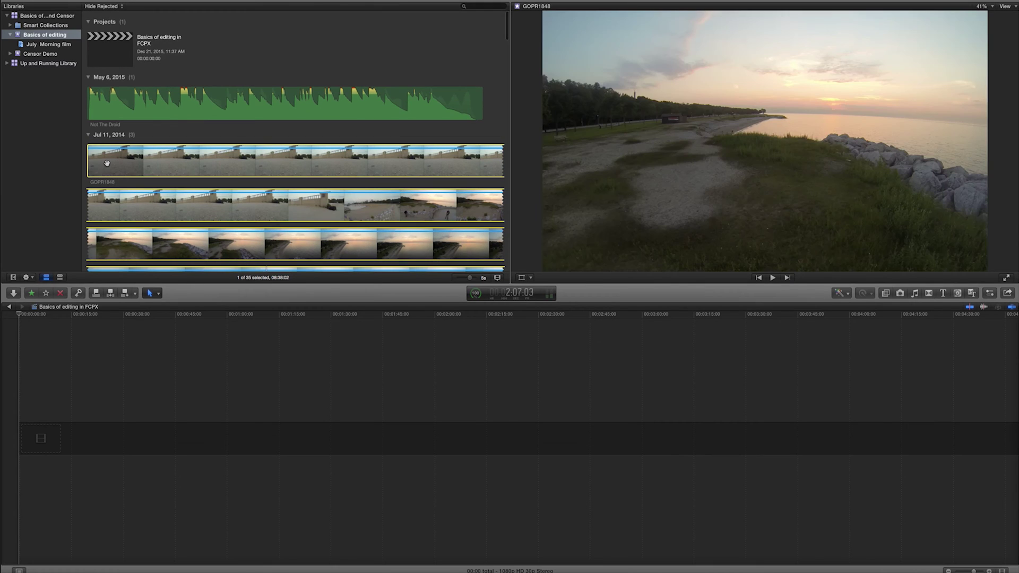
key(s)
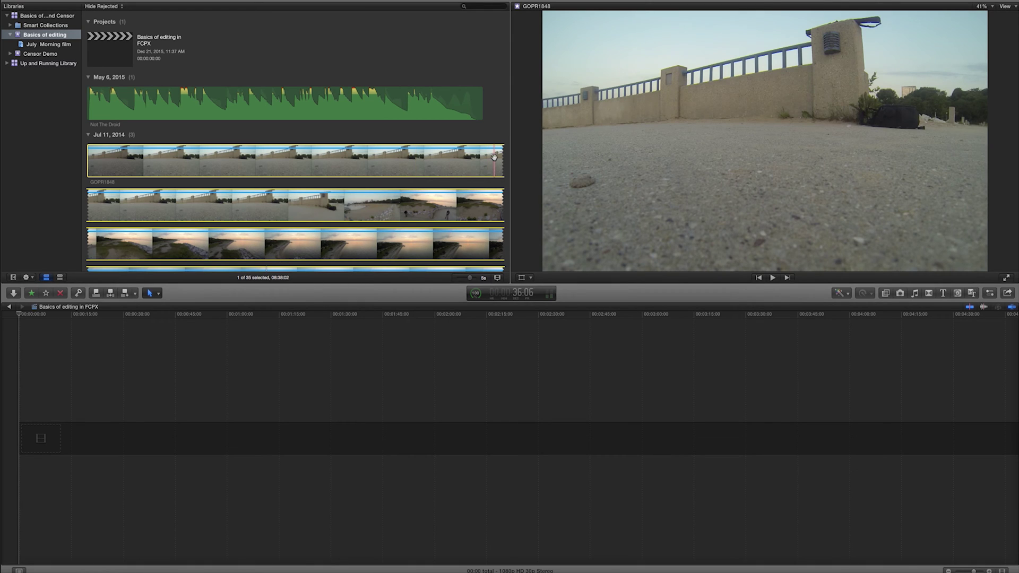
scroll(480, 159, down, 5)
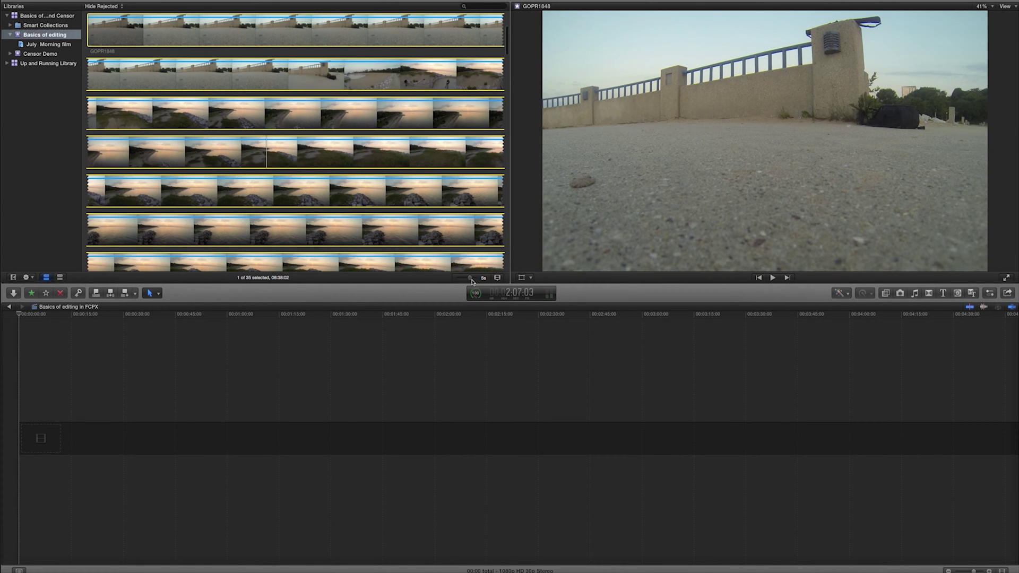
- Show each clip as a single thumbnail and select the GOPR1849 harbor clip
drag(470, 280, 462, 279)
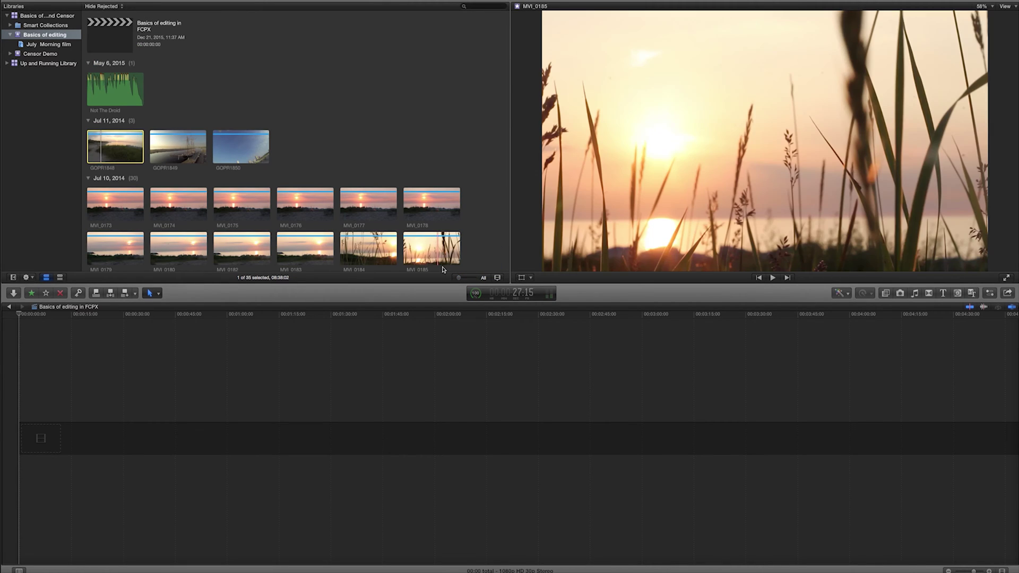
click(295, 206)
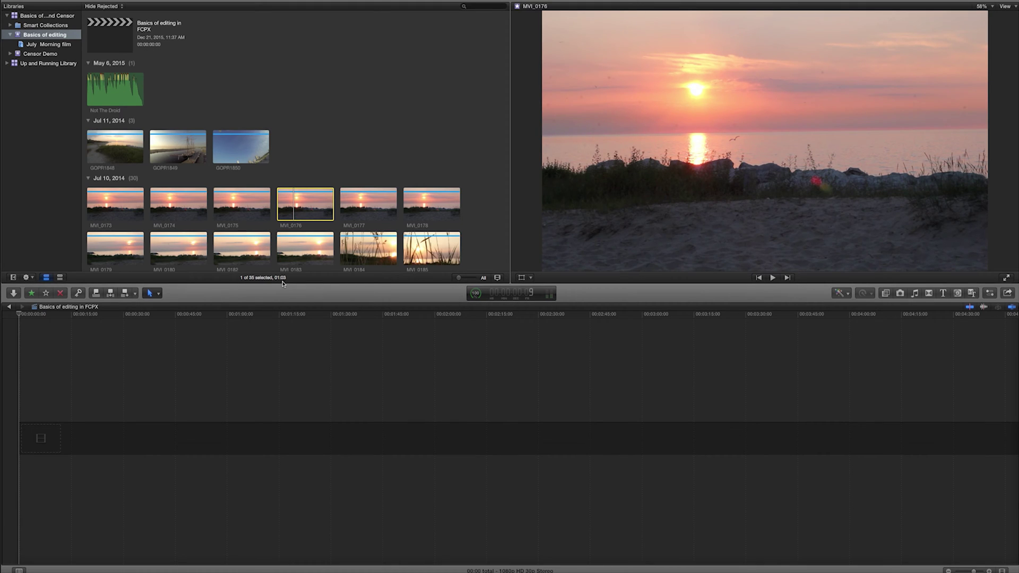
click(179, 153)
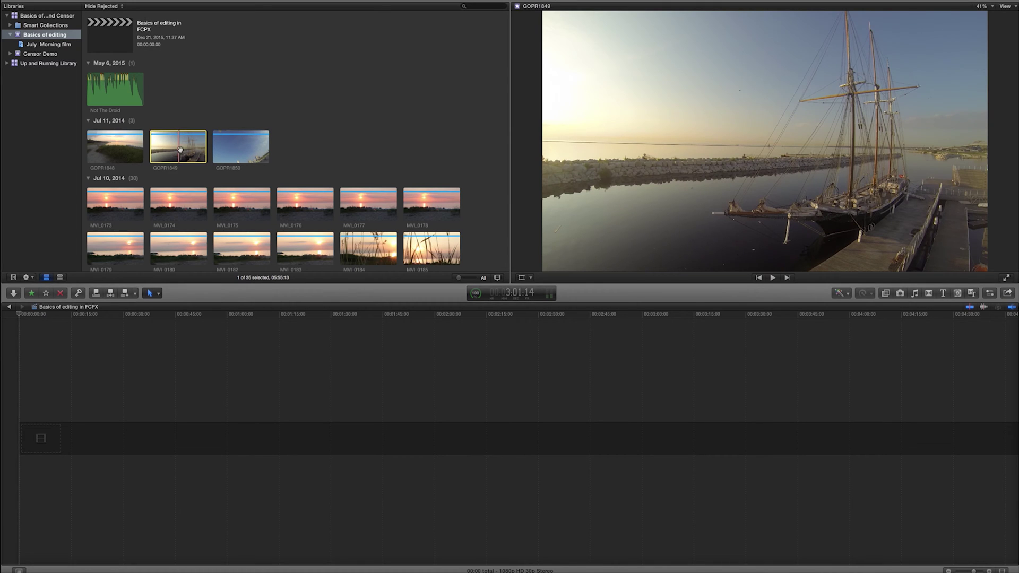
- Make the browser clip thumbnails taller and show audio waveforms beneath them
click(497, 277)
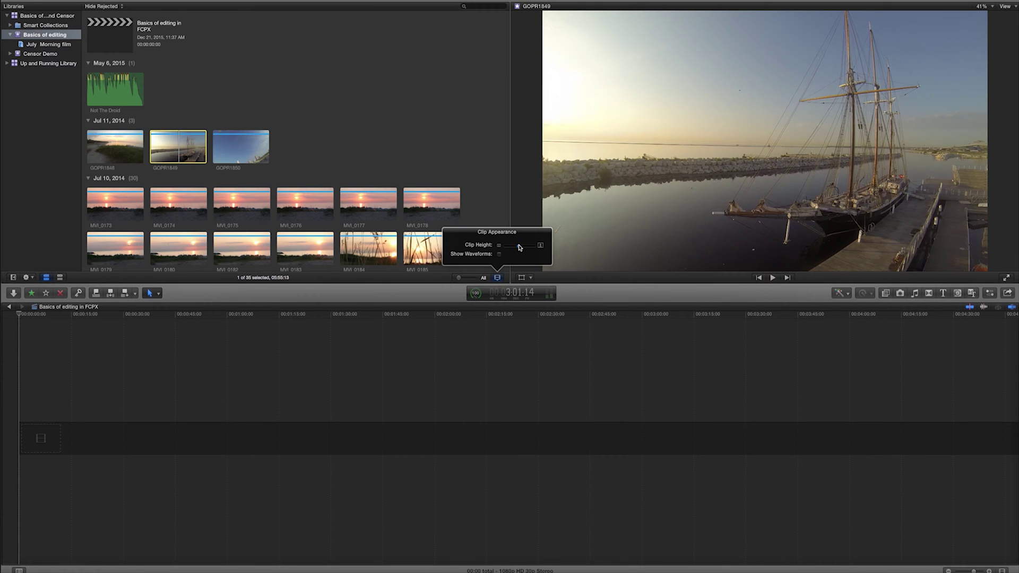
mouse_move(520, 247)
mouse_down()
mouse_move(530, 246)
mouse_move(503, 248)
mouse_move(518, 247)
mouse_up()
click(500, 254)
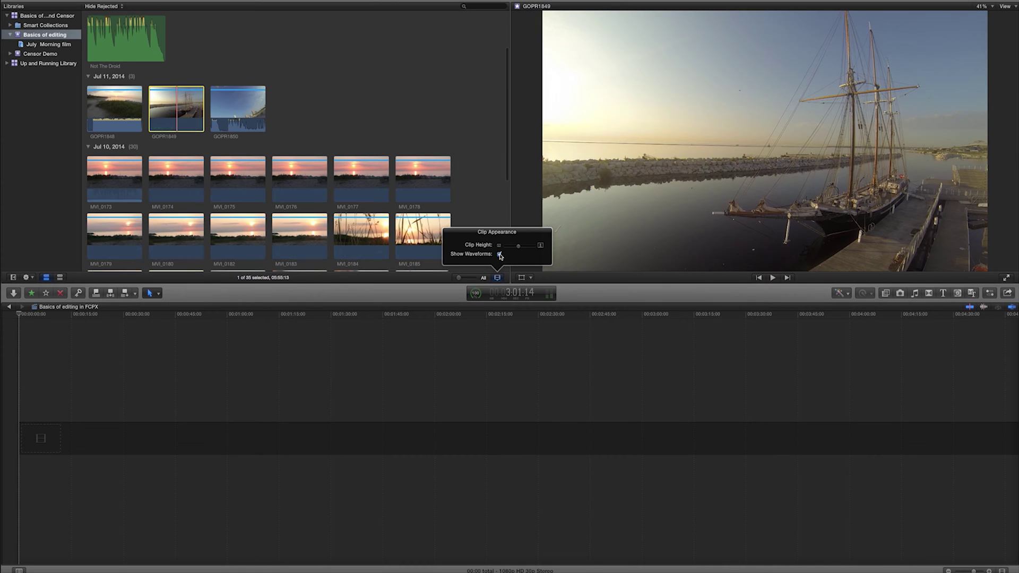
click(444, 121)
click(444, 120)
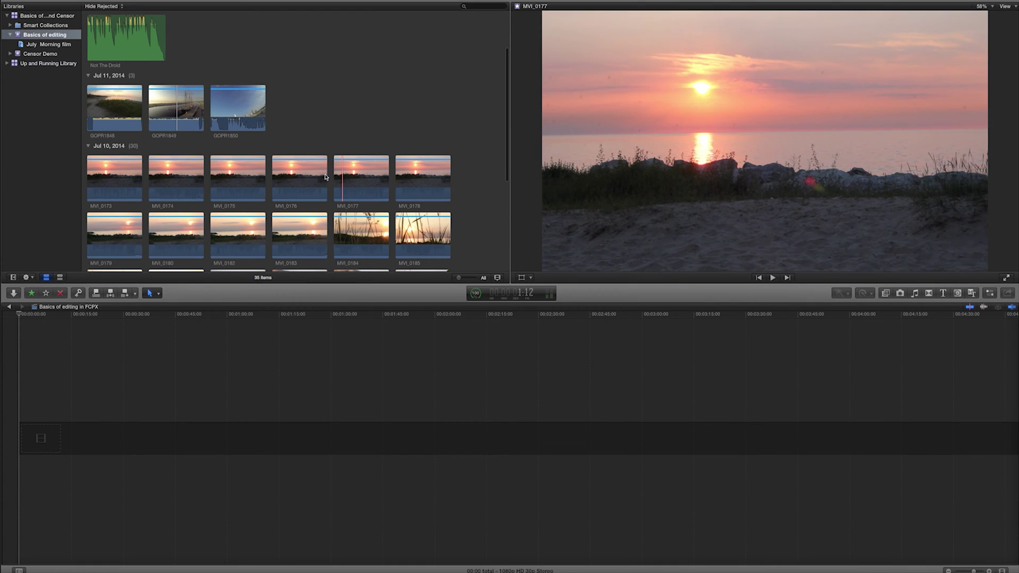
- Play and stop the GOPR1848 clip in the viewer, then revisit the clip appearance settings
click(93, 118)
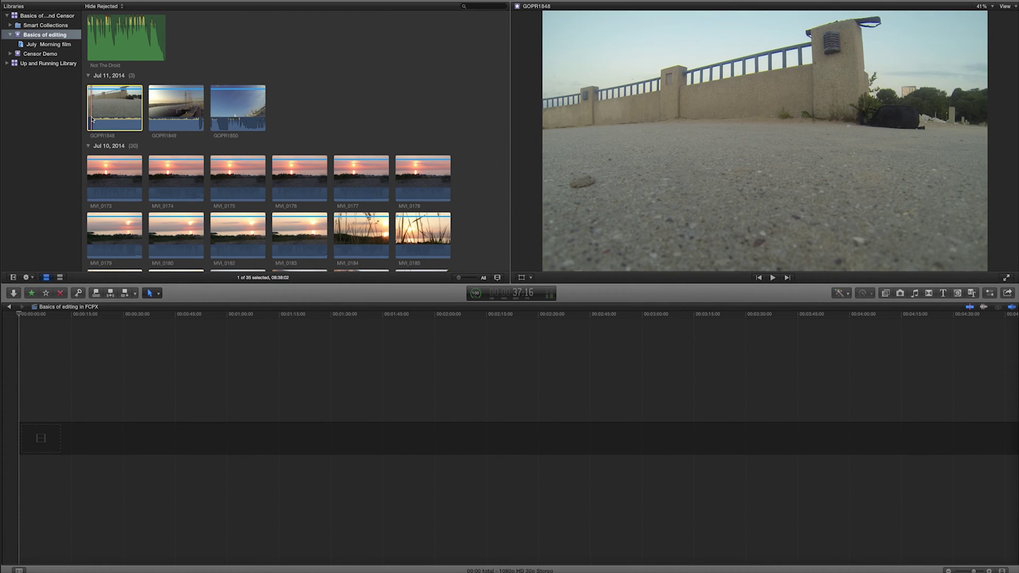
key(space)
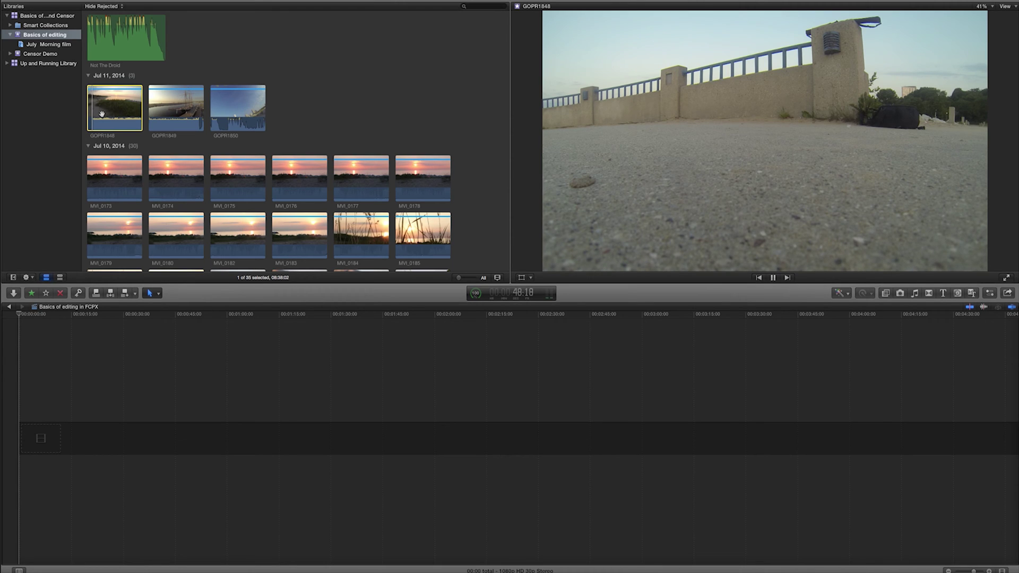
key(space)
key(space)
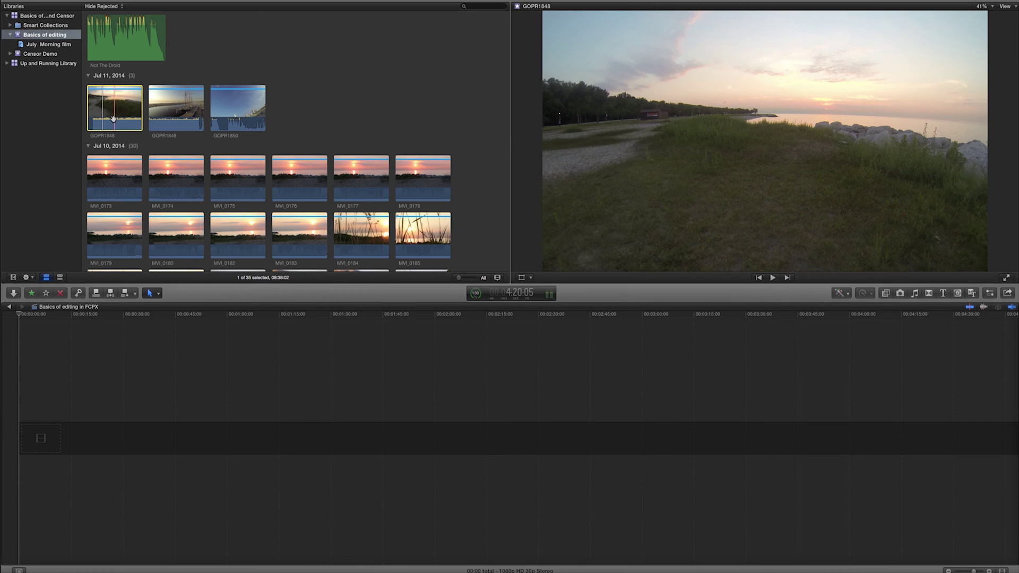
key(space)
click(497, 278)
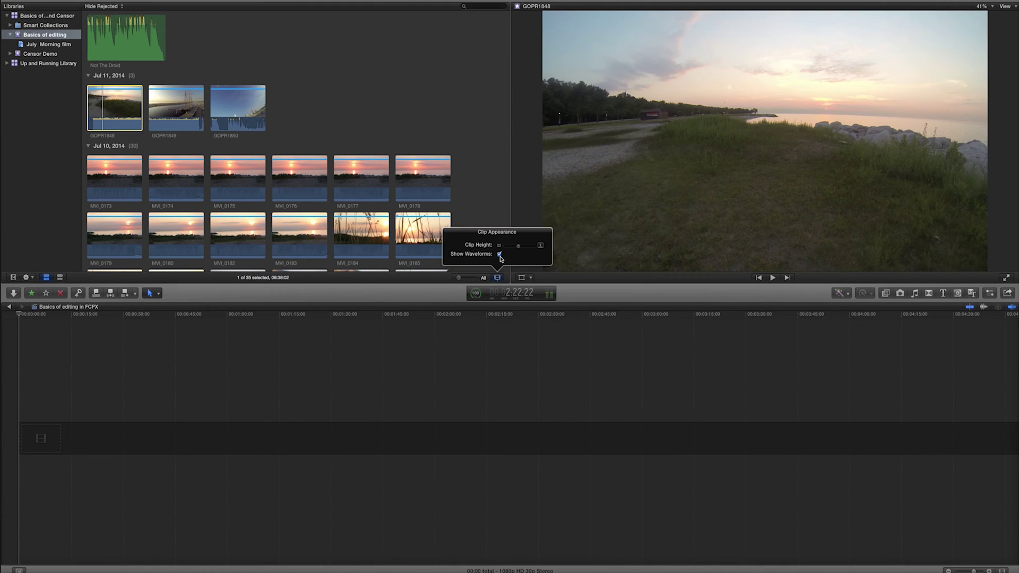
click(155, 409)
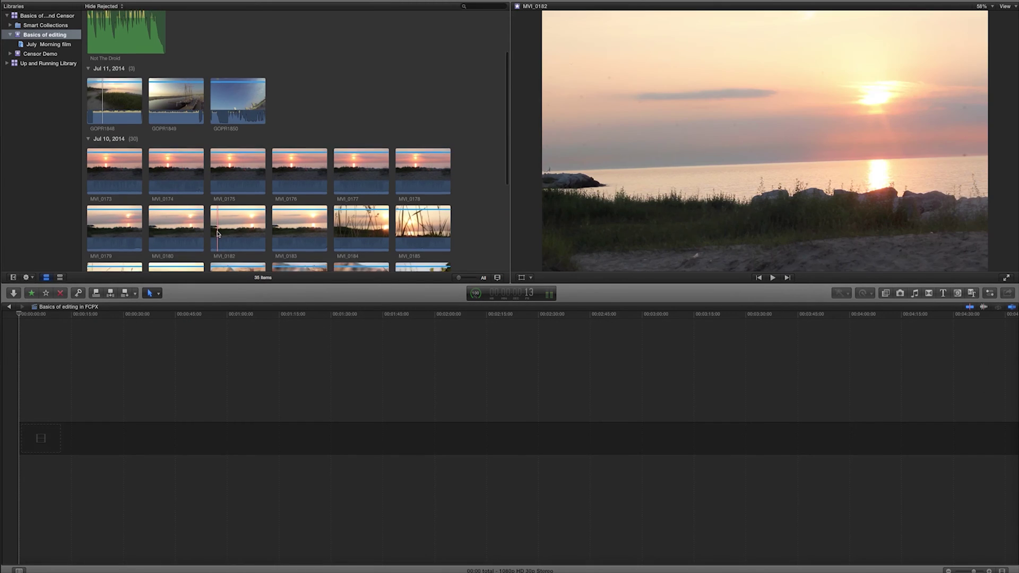
- Play MVI_0186 and set an out point to mark a 05:12 range, then play the selection
scroll(196, 232, down, 2)
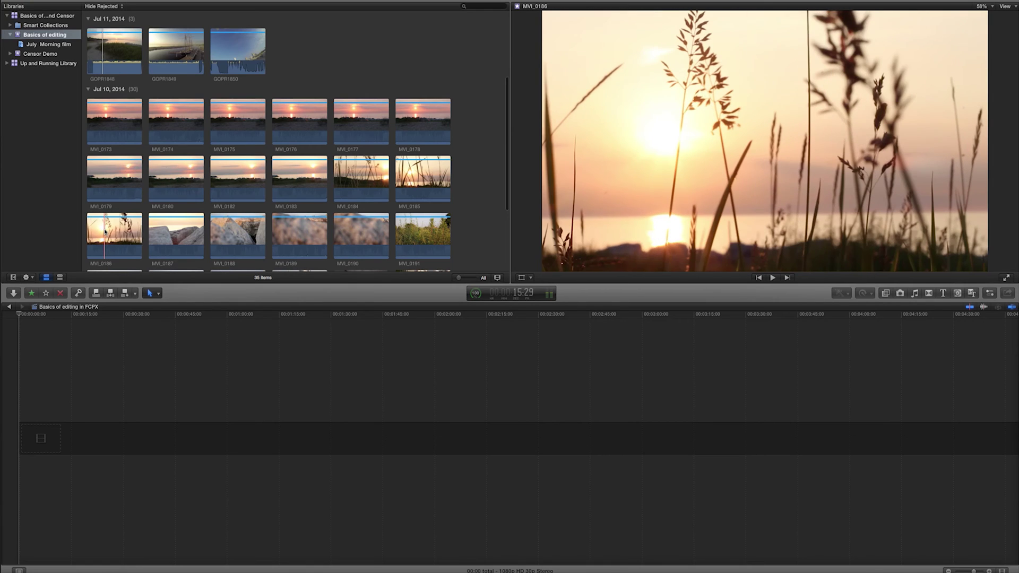
click(93, 232)
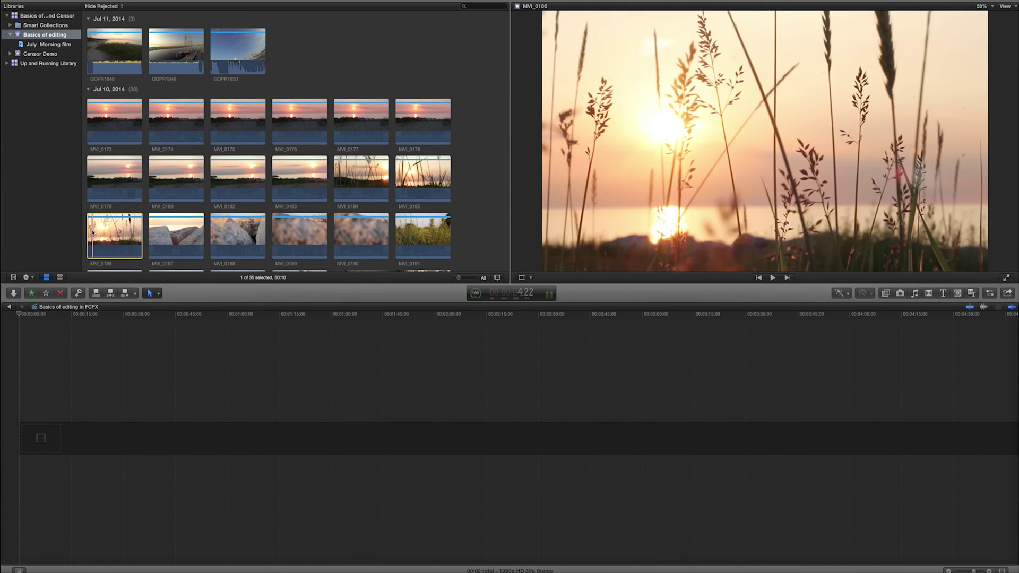
key(space)
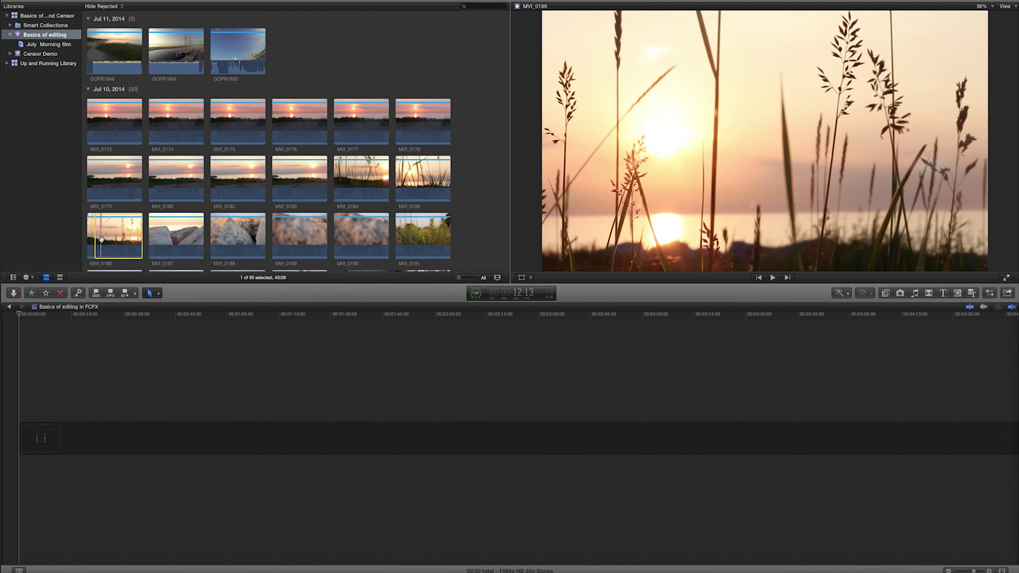
key(o)
key(/)
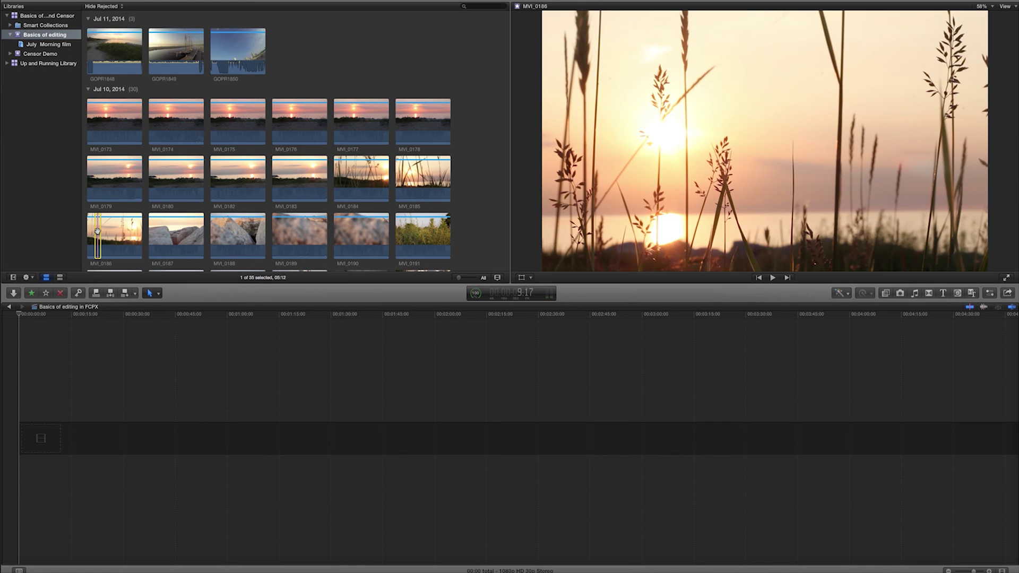
- Place the MVI_0186 range at the start of the timeline and play it back
drag(77, 334, 38, 419)
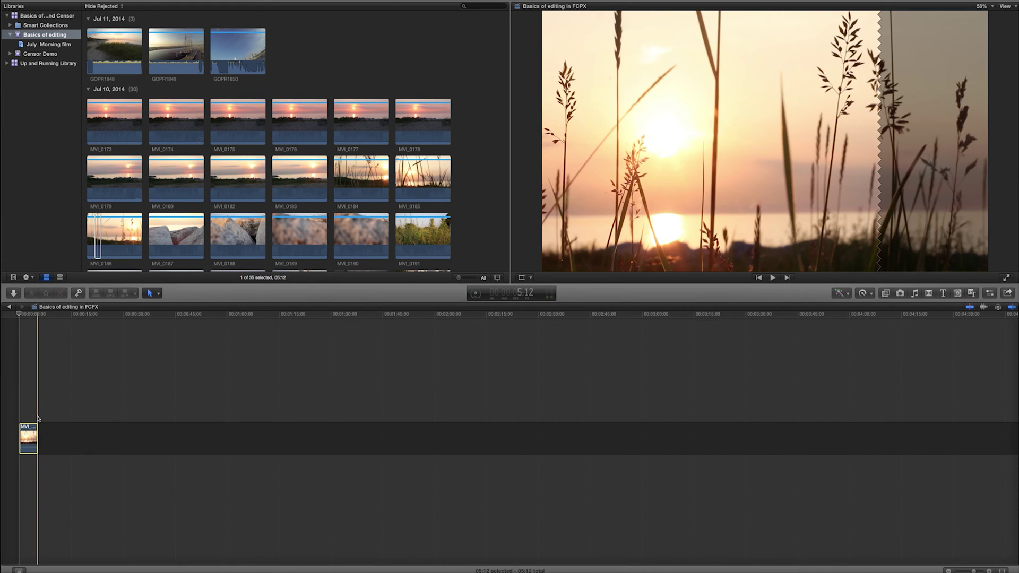
click(20, 357)
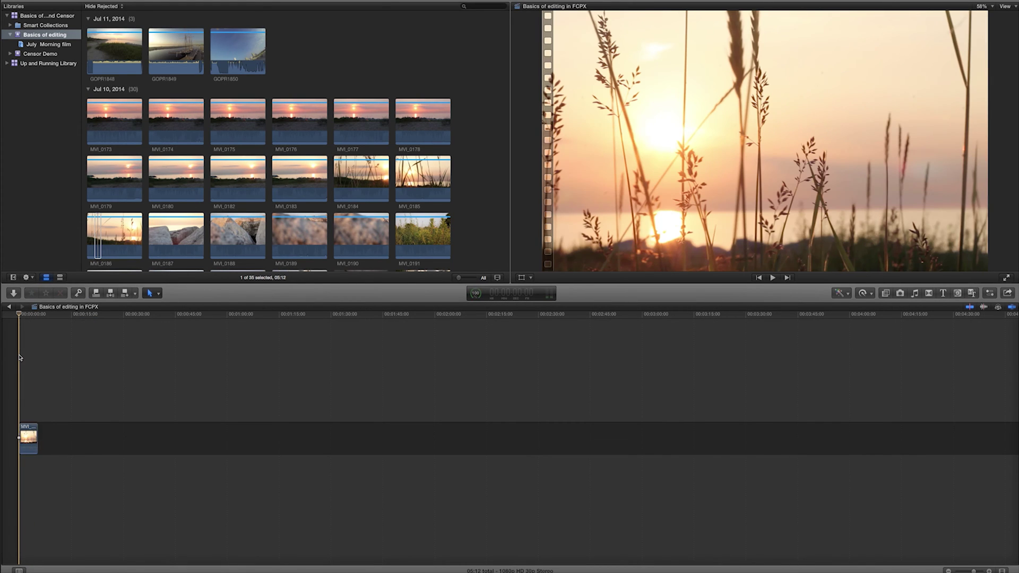
key(space)
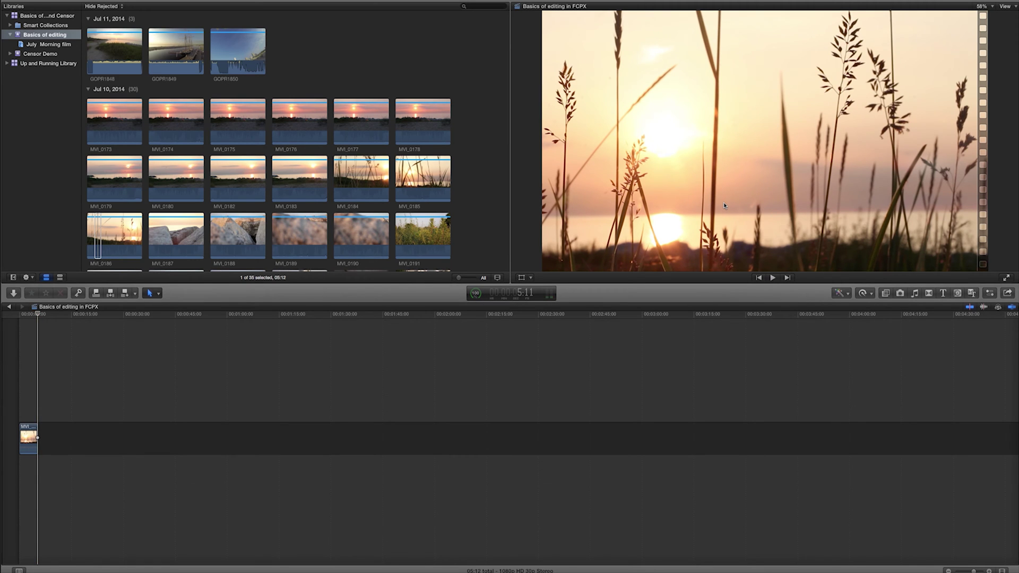
- Reselect MVI_0186 in the browser and begin marking a new range on it
click(176, 179)
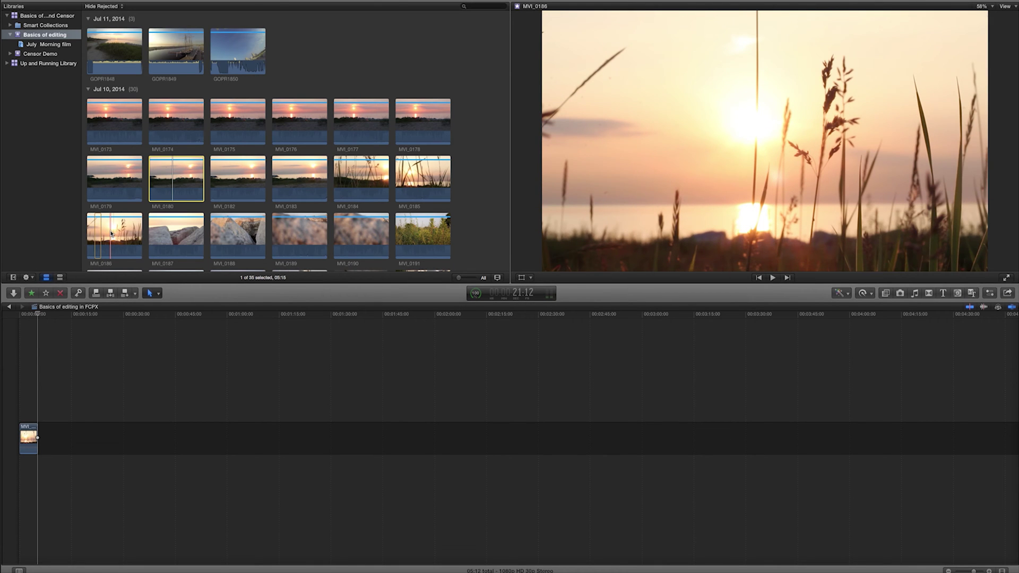
click(111, 234)
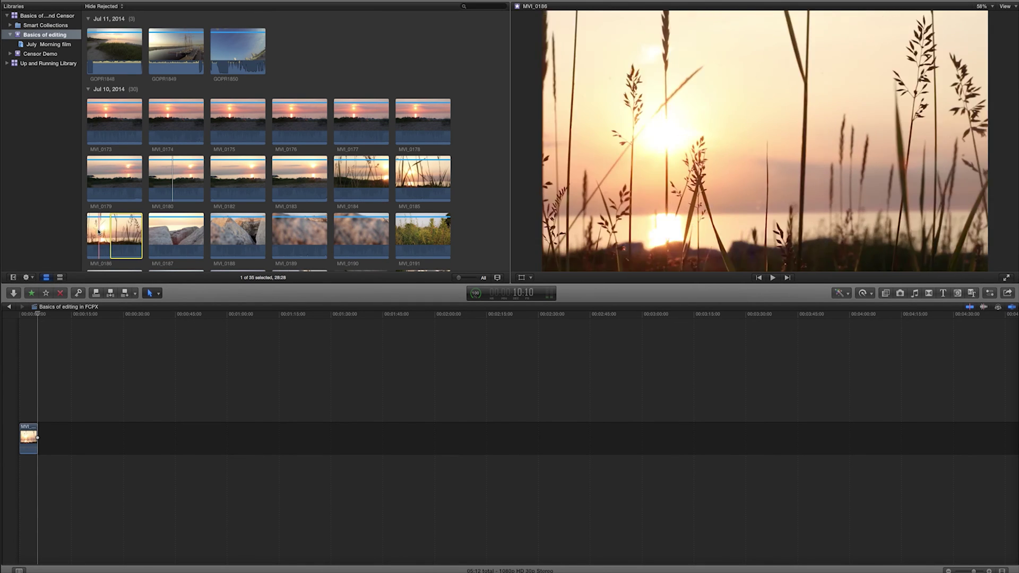
drag(98, 232, 106, 231)
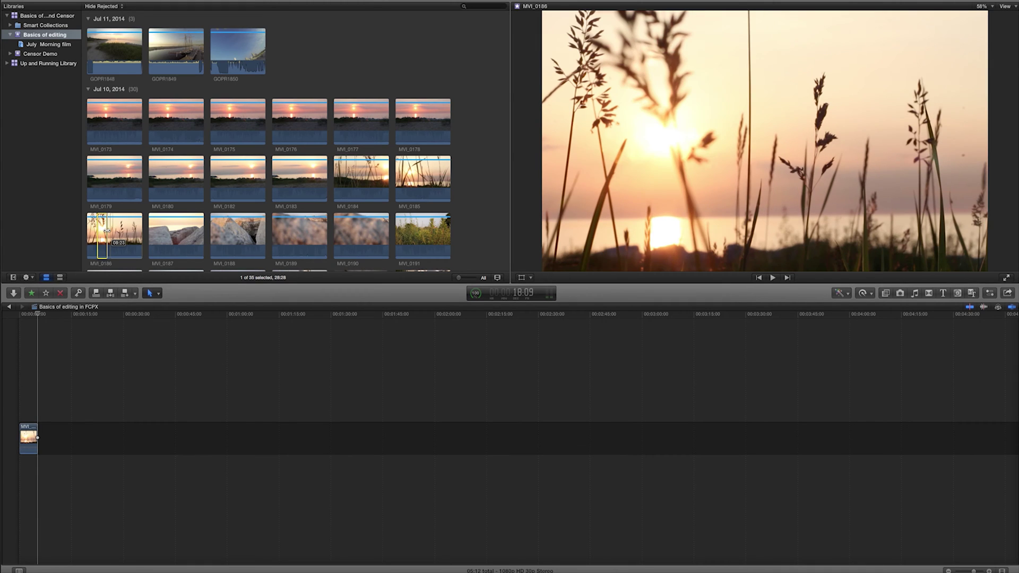
- Mark an 11:29 range of MVI_0186 and append it to the start of the timeline
drag(106, 230, 107, 230)
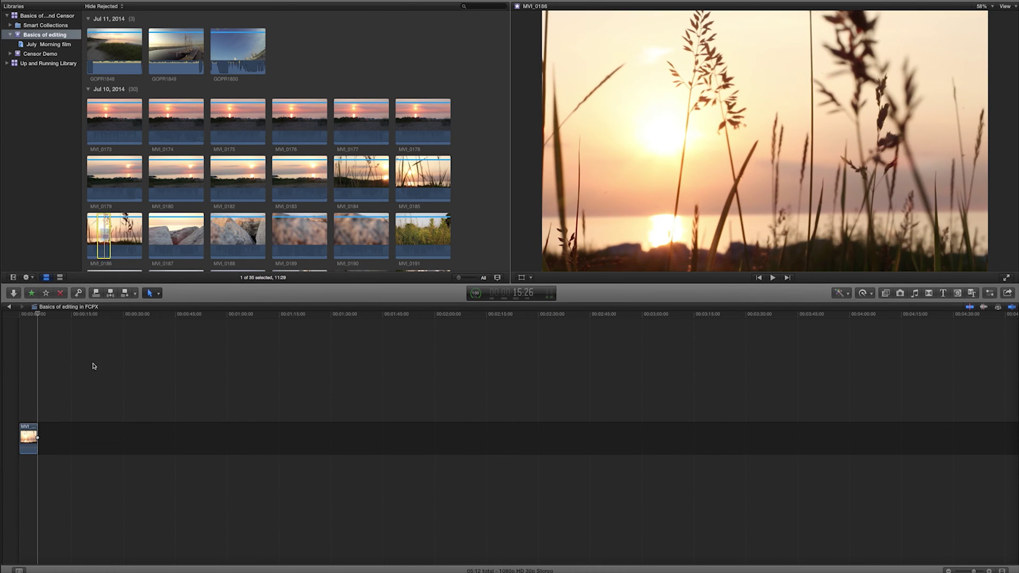
drag(108, 231, 80, 424)
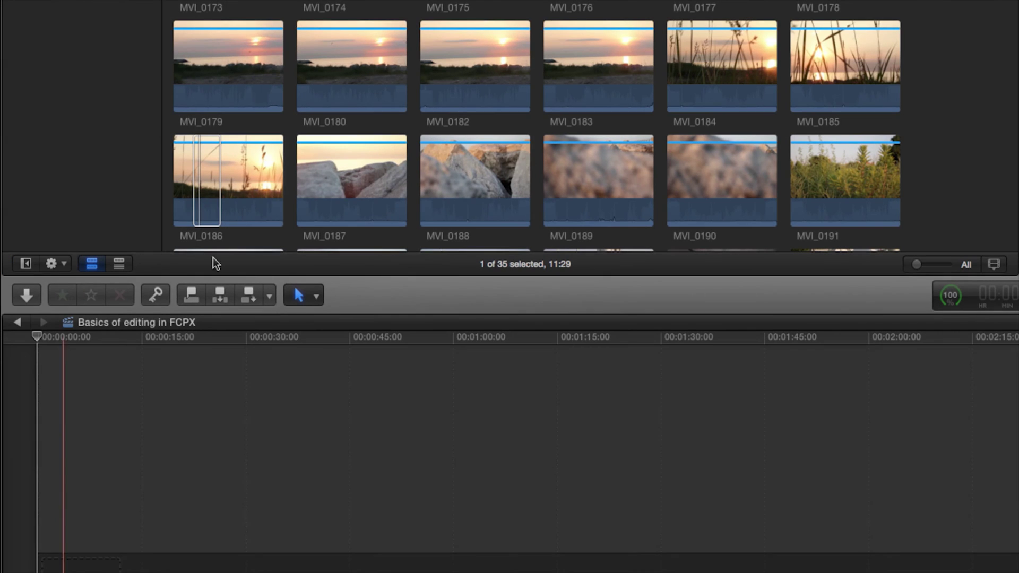
click(249, 295)
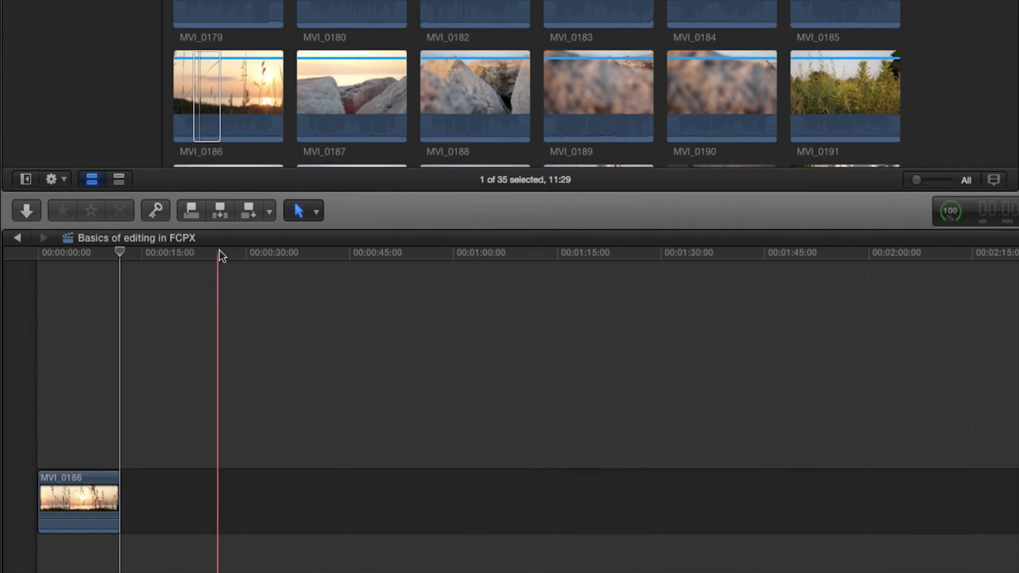
click(334, 105)
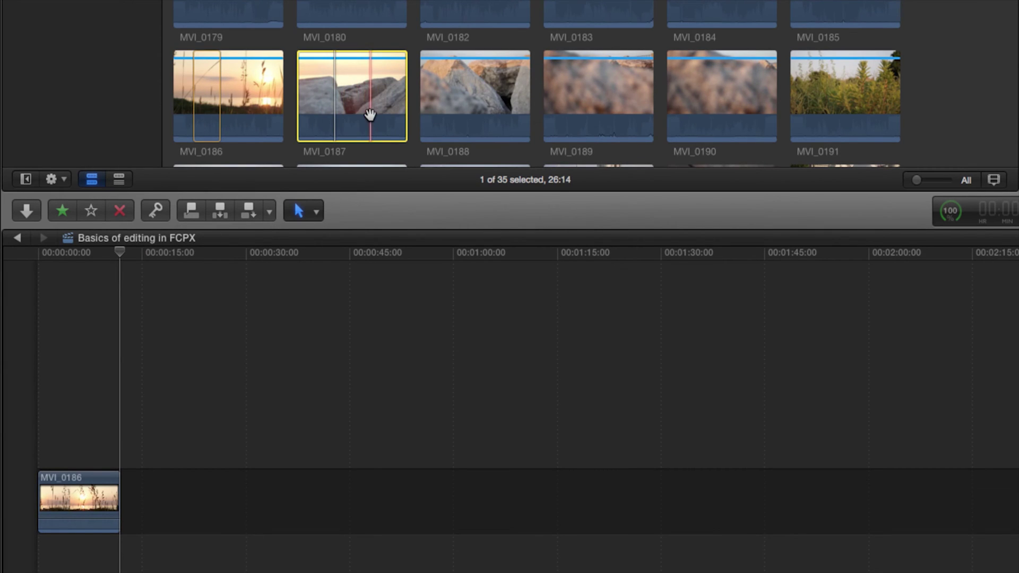
- Append rock clips MVI_0187 and then MVI_0189 after MVI_0186 in the timeline
click(250, 211)
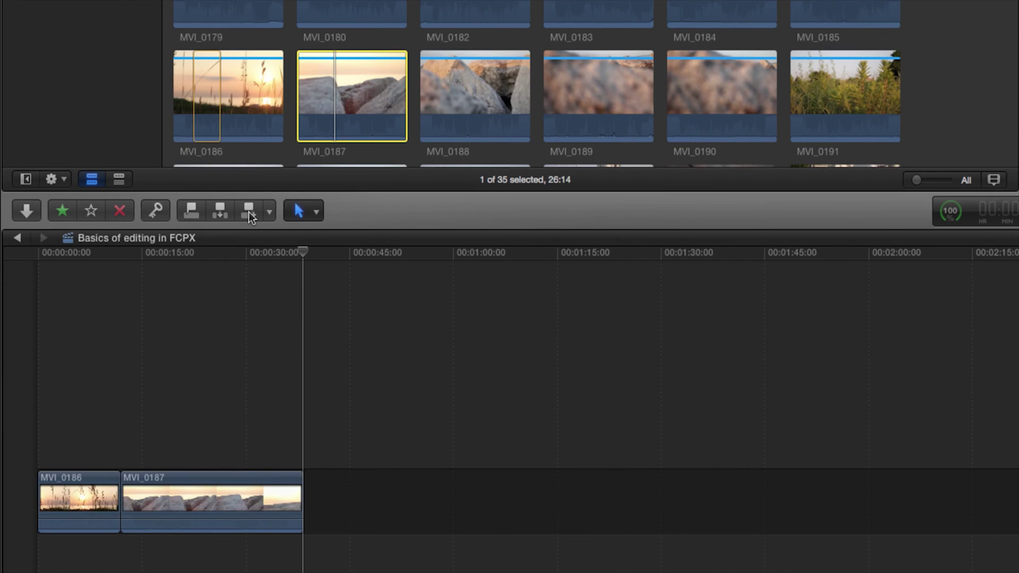
click(173, 307)
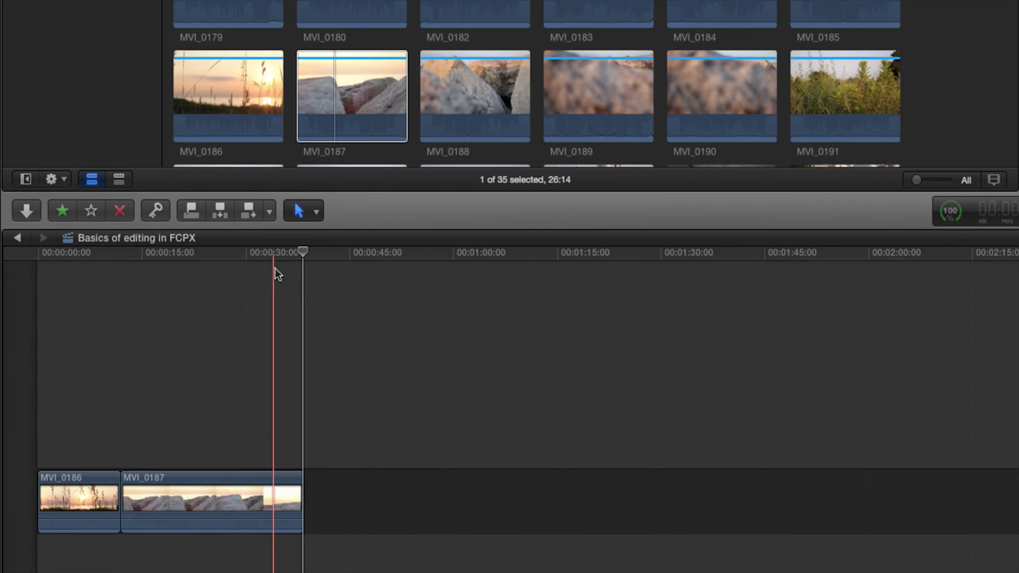
click(276, 252)
drag(277, 254, 79, 249)
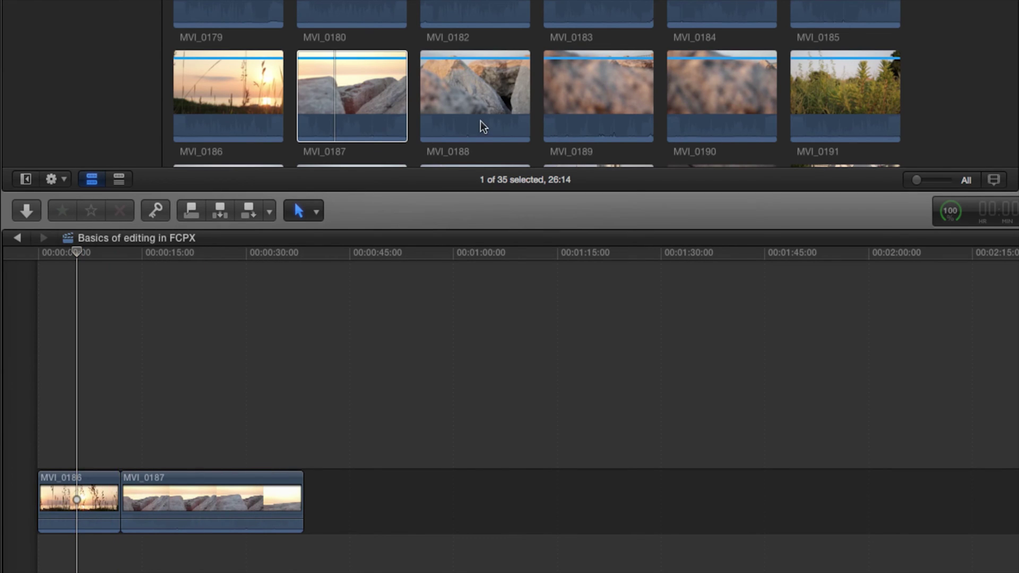
click(583, 83)
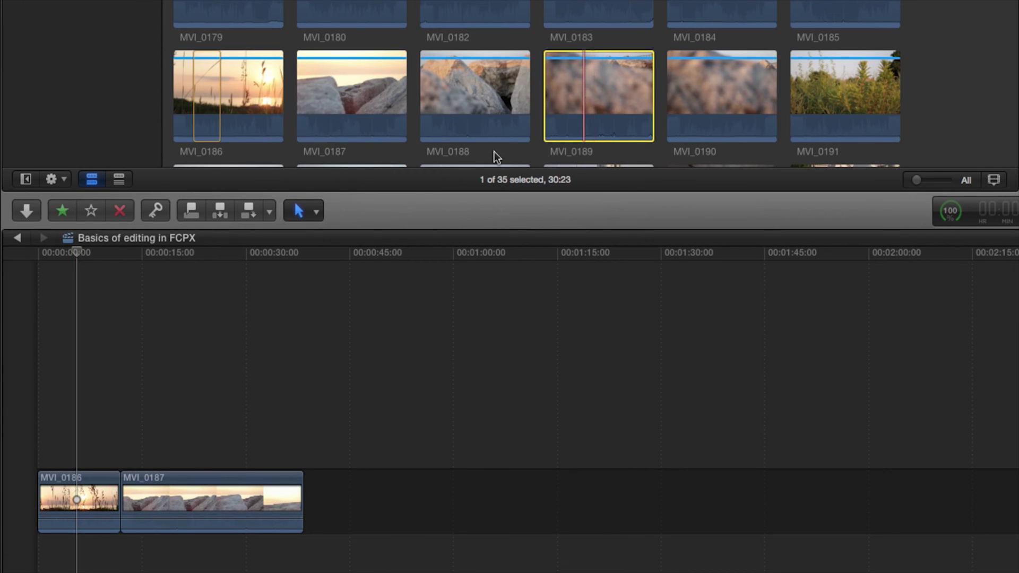
click(246, 209)
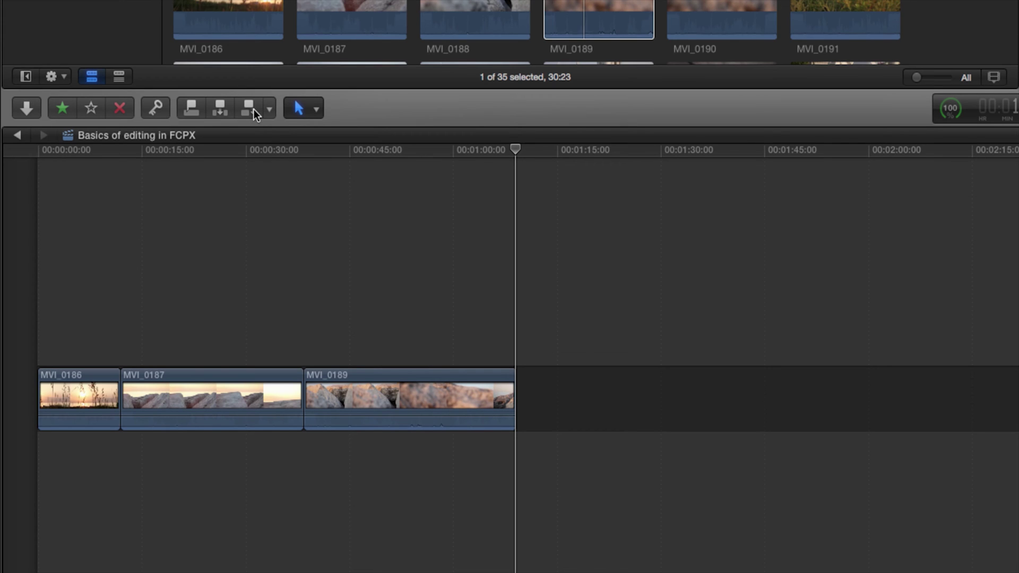
click(630, 40)
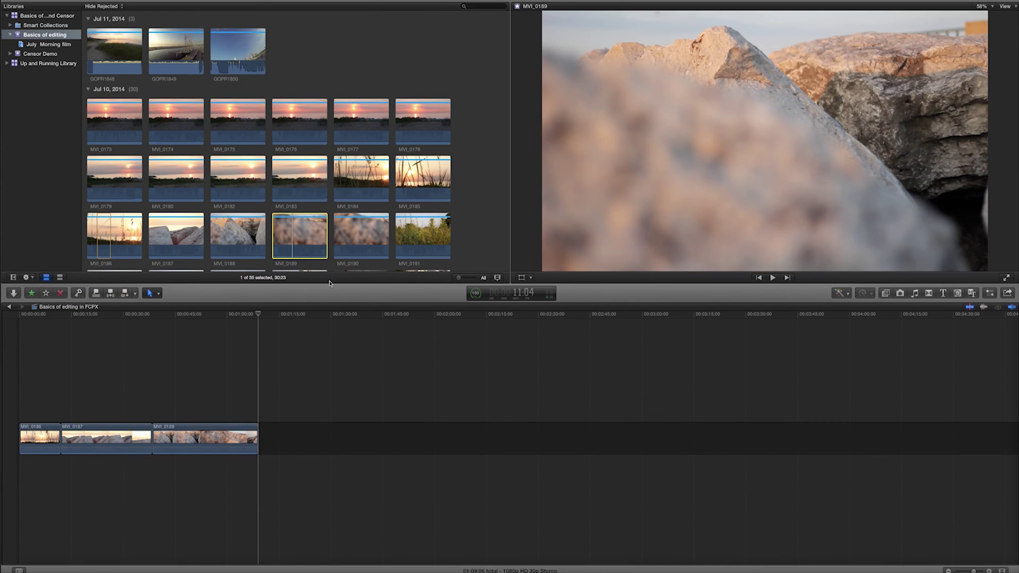
- Append MVI_0184 with E, then delete MVI_0189 and MVI_0184 from the timeline
click(354, 175)
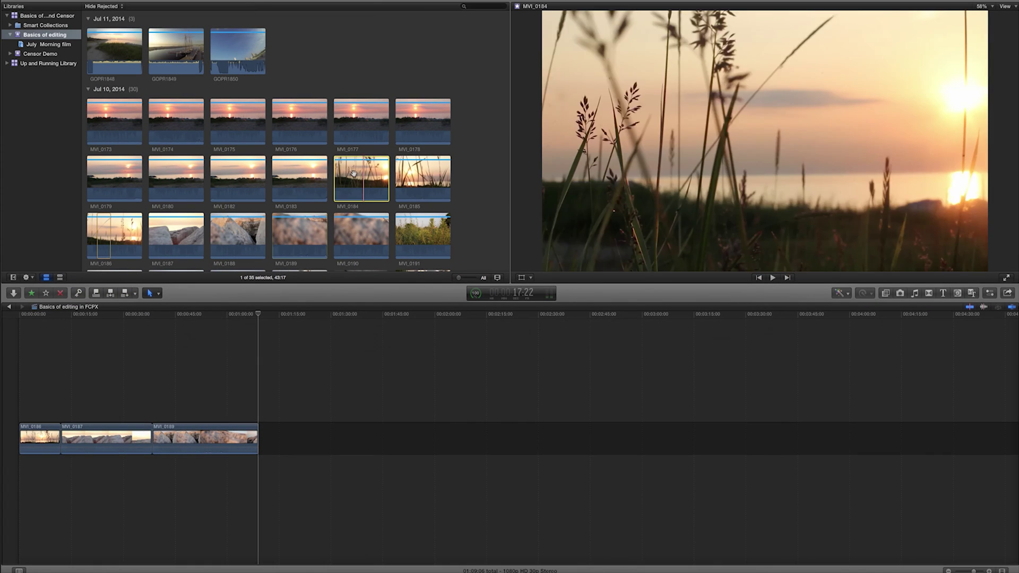
key(e)
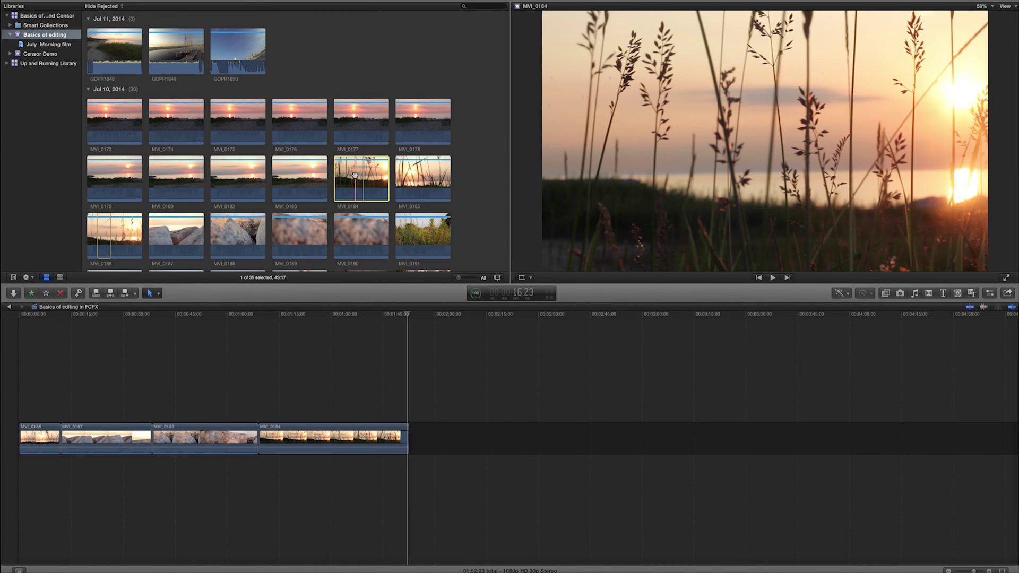
click(368, 434)
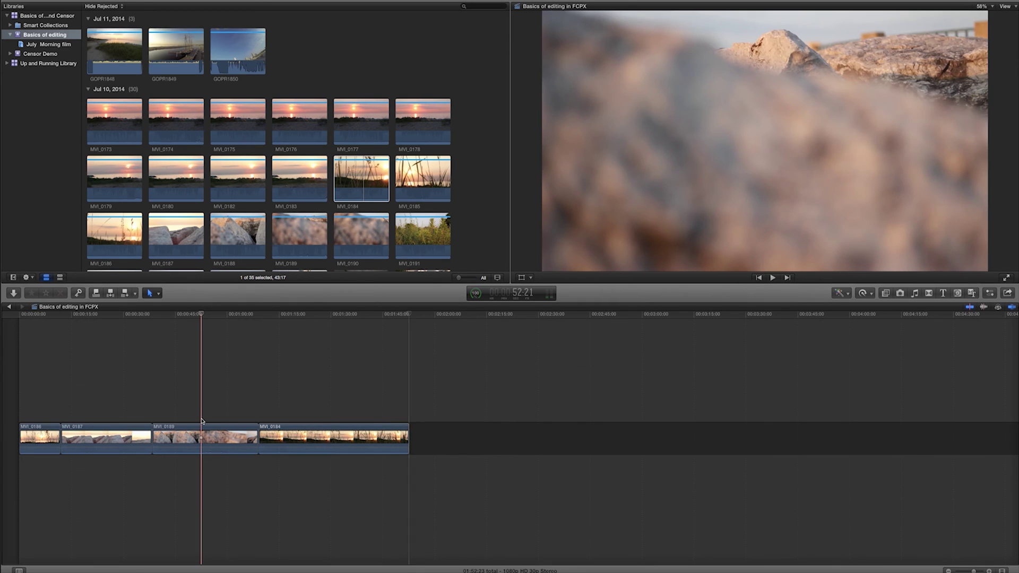
super+click(201, 438)
drag(437, 454, 395, 504)
key(Delete)
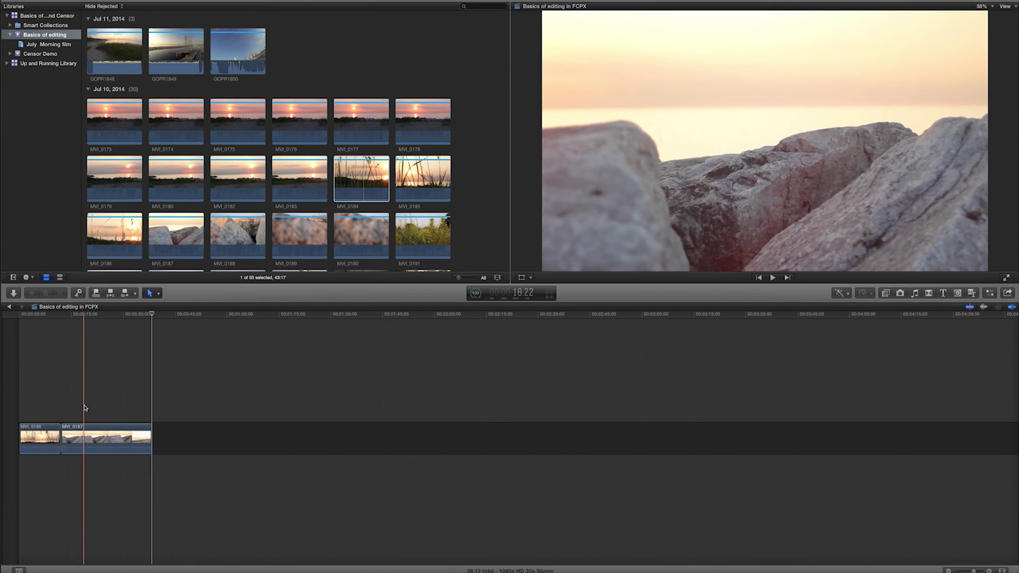
- Place the playhead partway into MVI_0187 and mark a range on MVI_0191
click(101, 406)
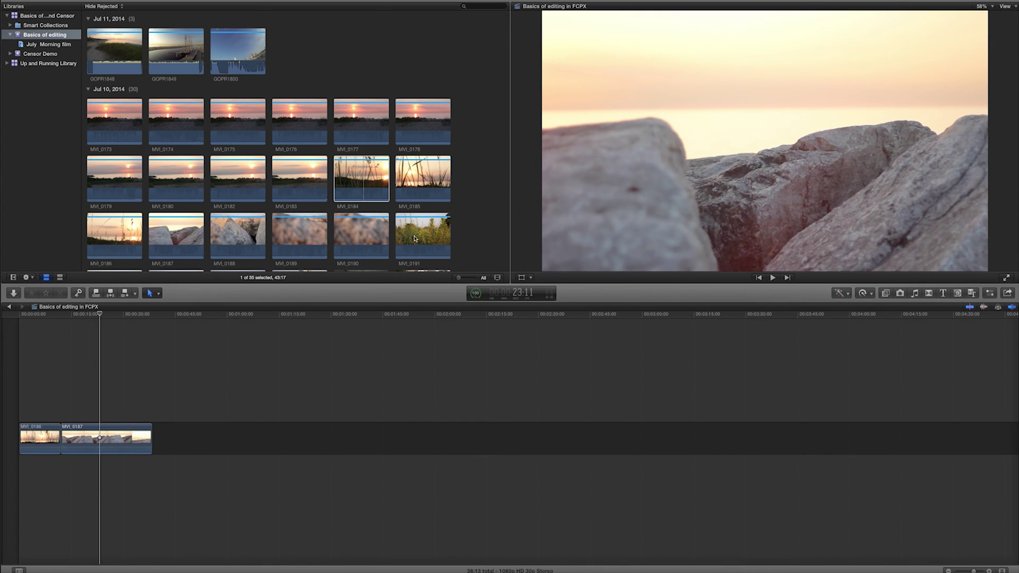
drag(414, 237, 427, 237)
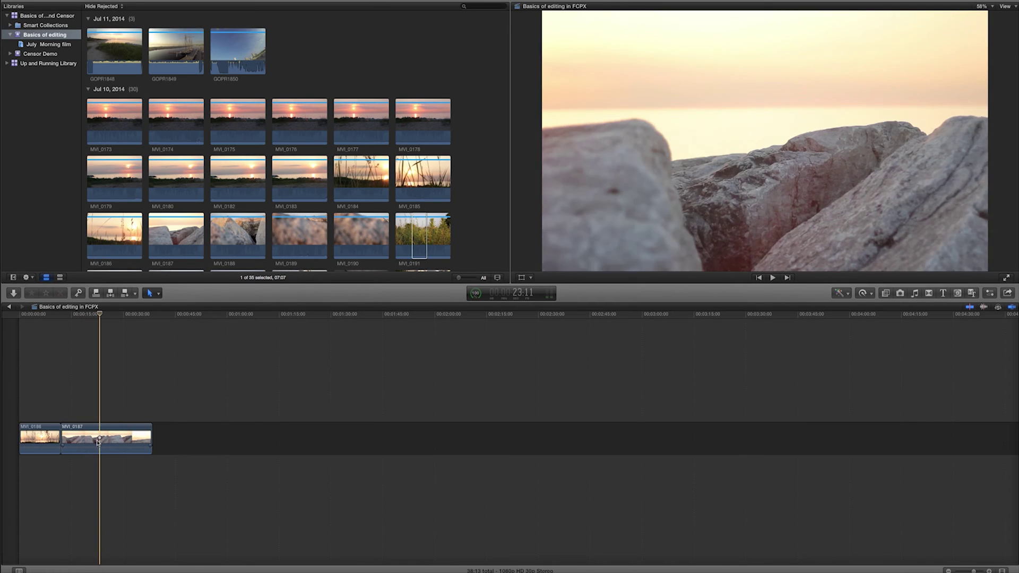
click(101, 430)
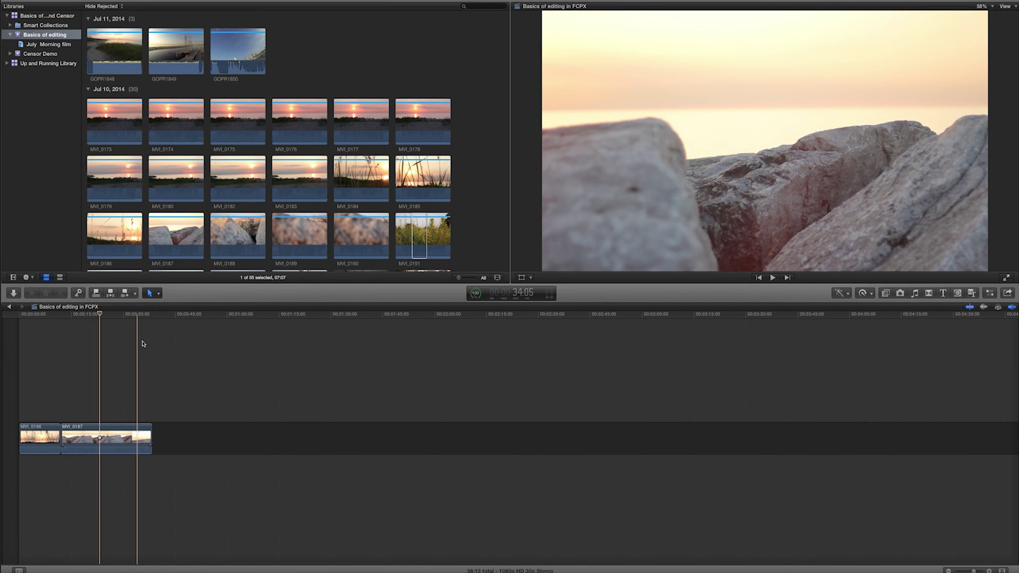
- Split MVI_0187 at the playhead with the Blade tool and slide the second piece right
click(160, 294)
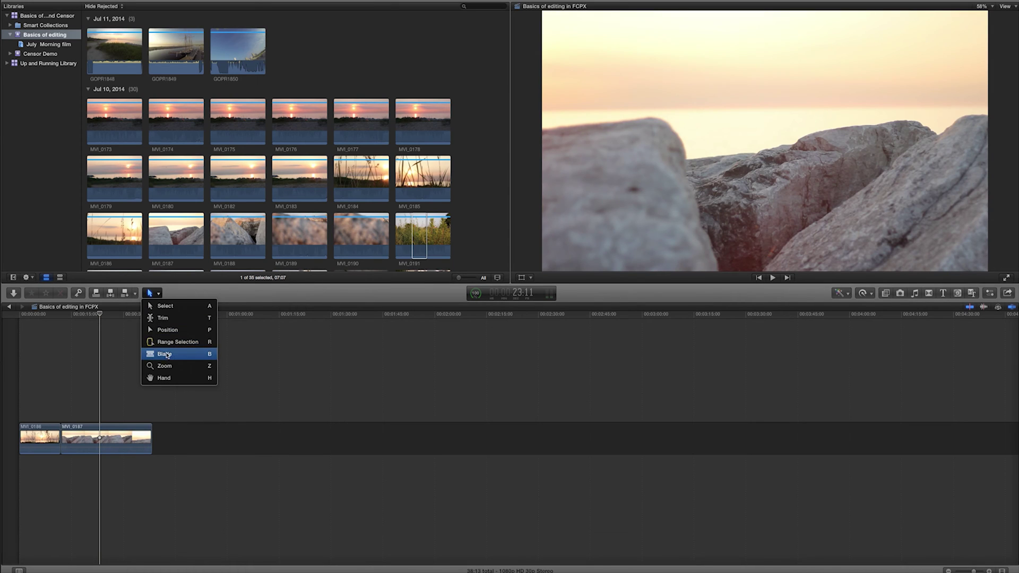
click(167, 353)
click(100, 431)
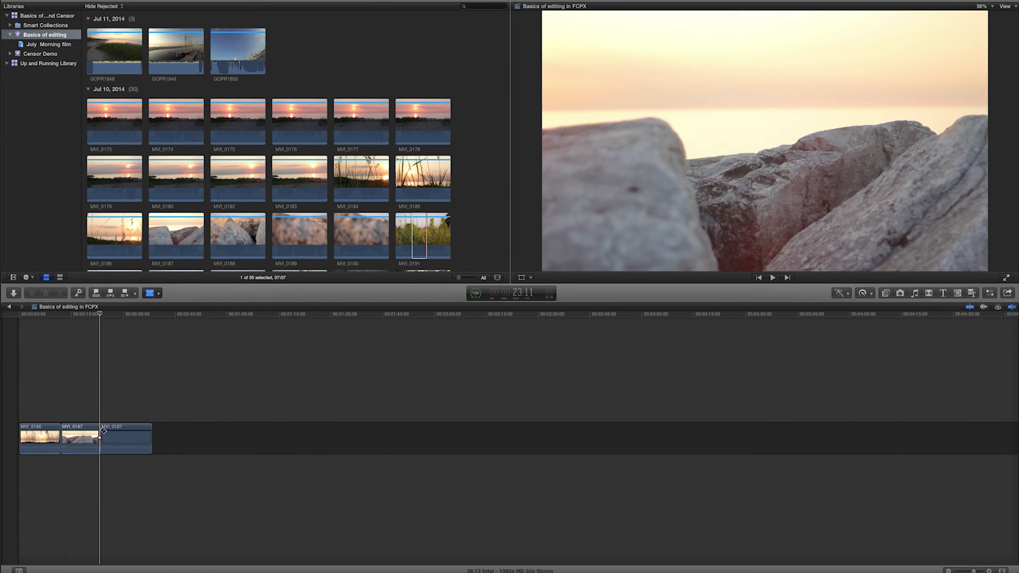
key(a)
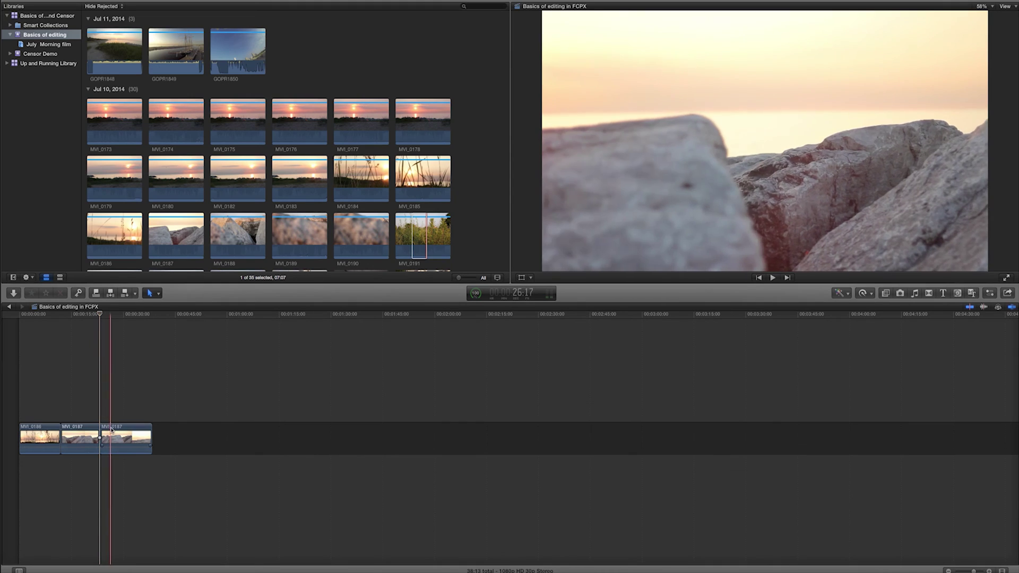
mouse_move(125, 436)
mouse_down()
mouse_move(247, 425)
mouse_move(107, 434)
mouse_move(200, 431)
mouse_move(129, 431)
mouse_up()
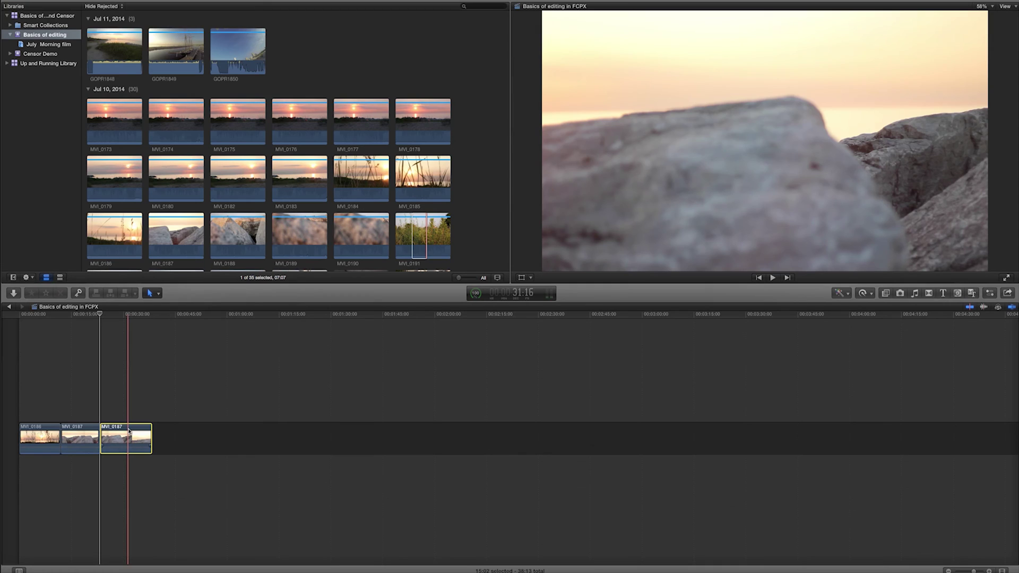
drag(146, 428, 309, 432)
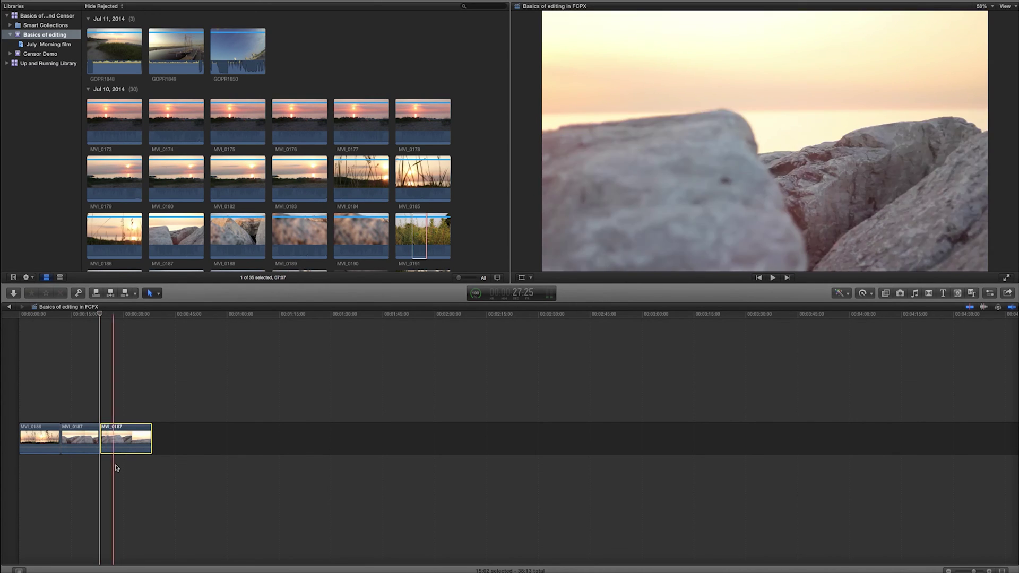
- Undo the recent edits, restoring MVI_0186 and MVI_0187 at 38:13, and select MVI_0191
key(super+z)
key(super+z)
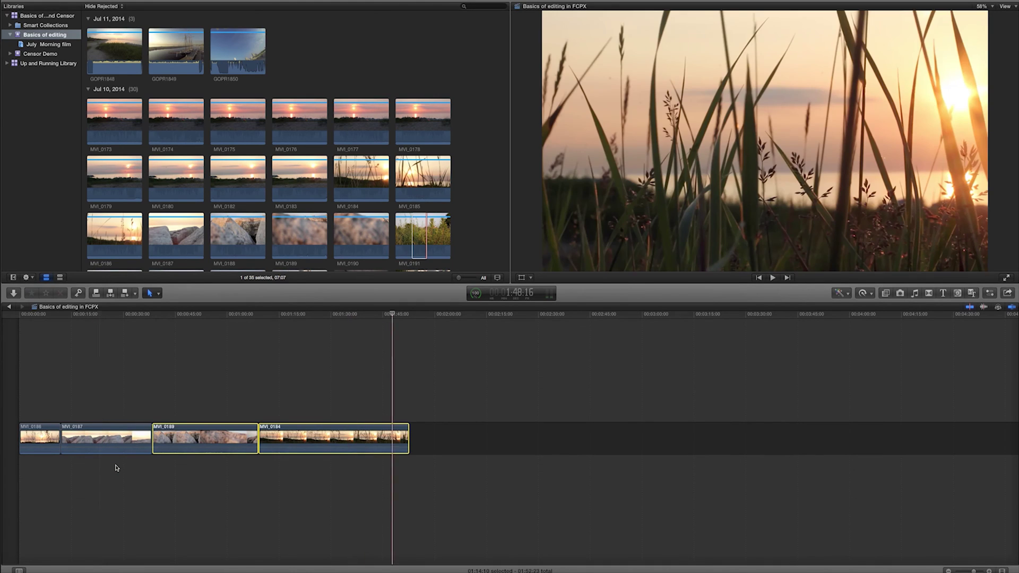
key(super+shift+z)
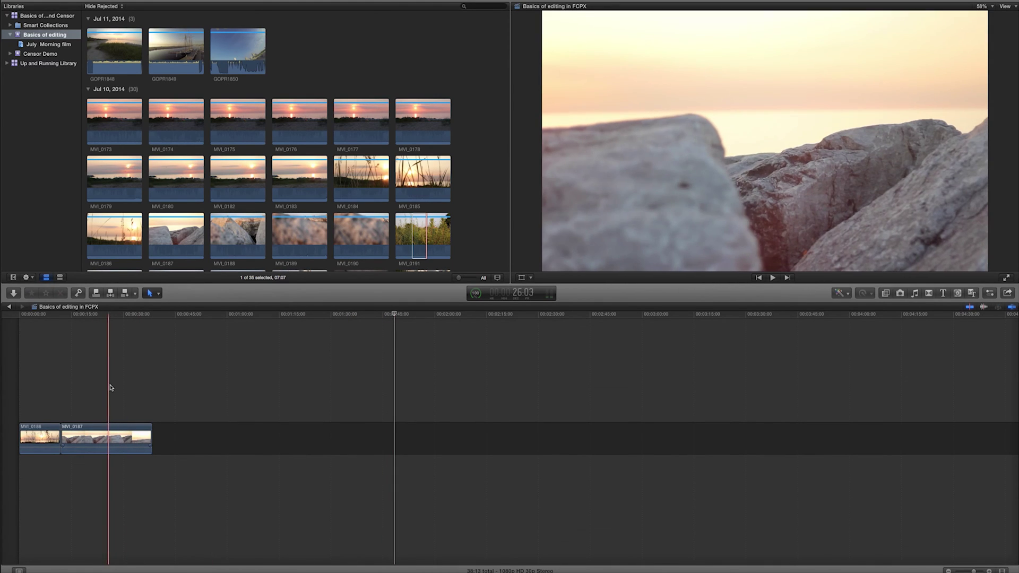
click(106, 320)
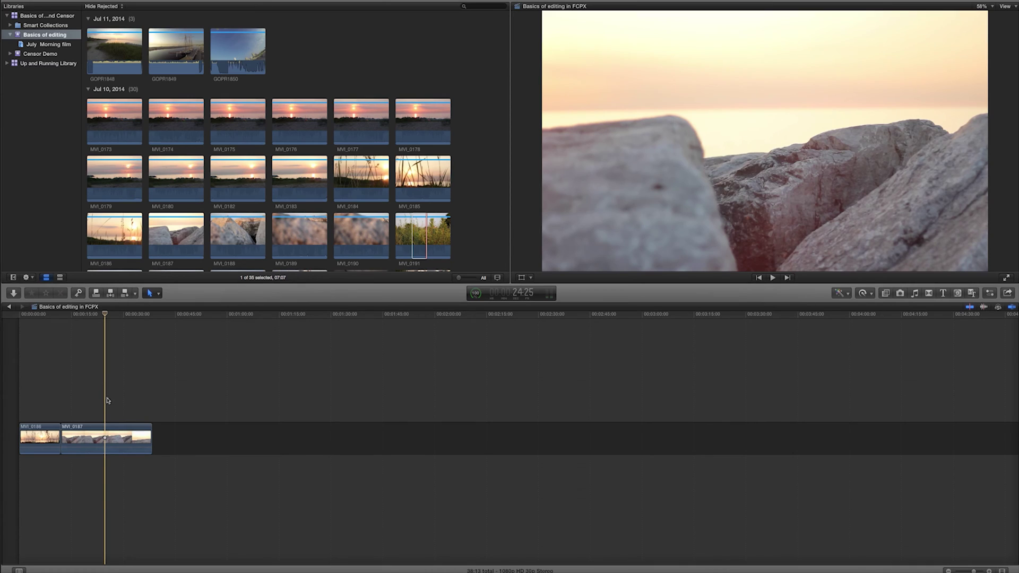
- Insert the grassy MVI_0191 clip at the playhead, splitting MVI_0187 in two
click(418, 229)
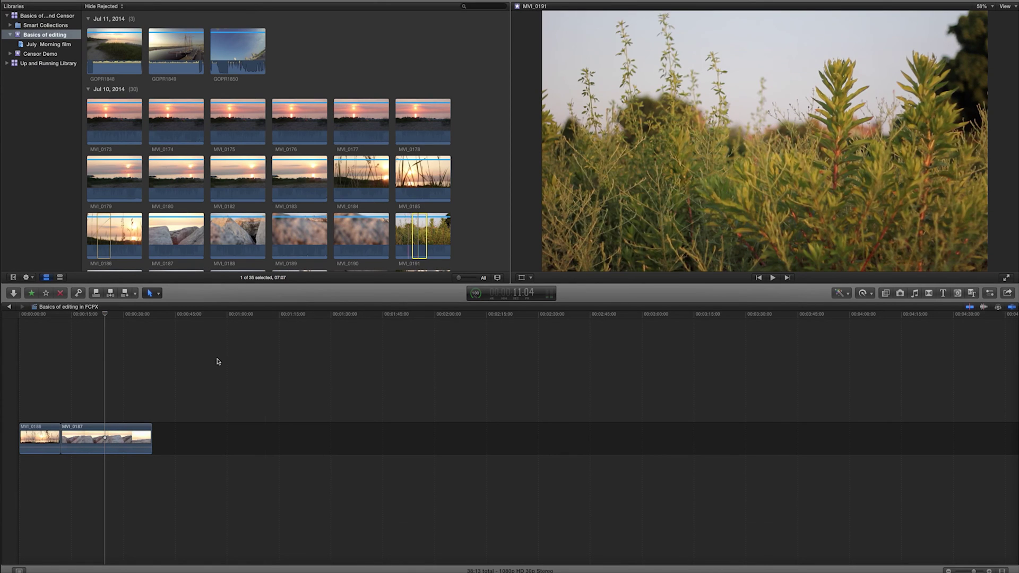
click(151, 396)
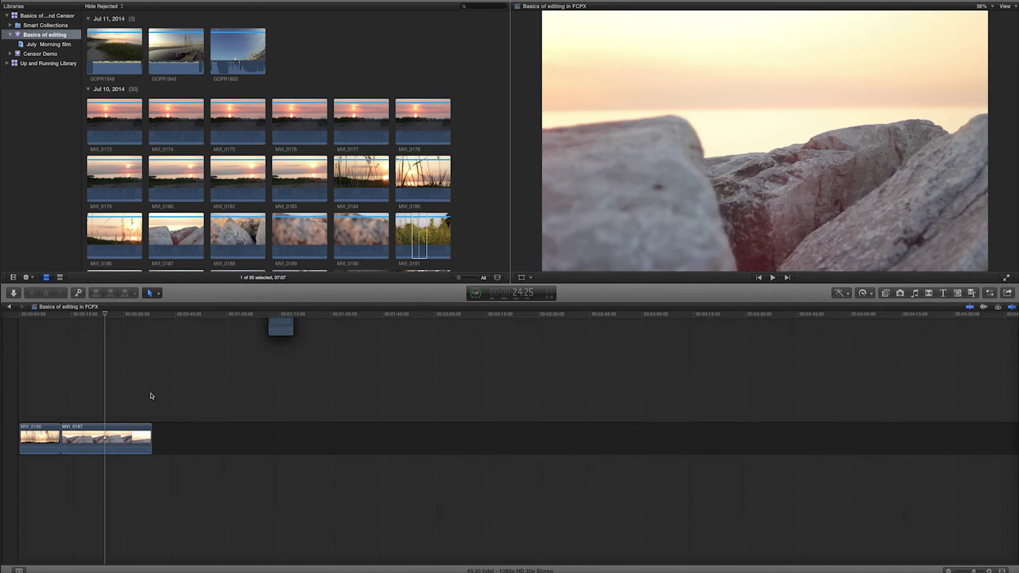
drag(151, 396, 409, 254)
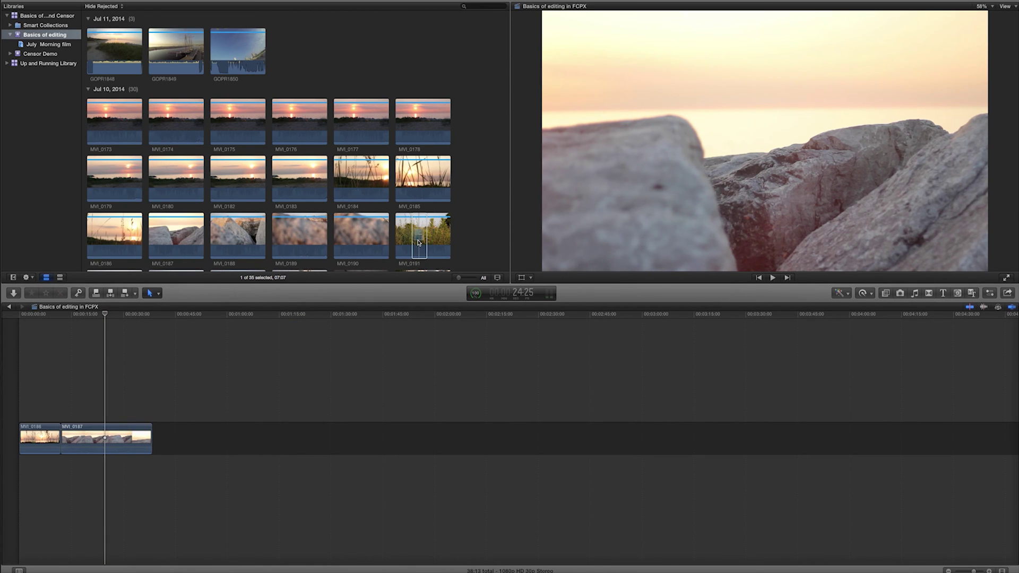
click(418, 242)
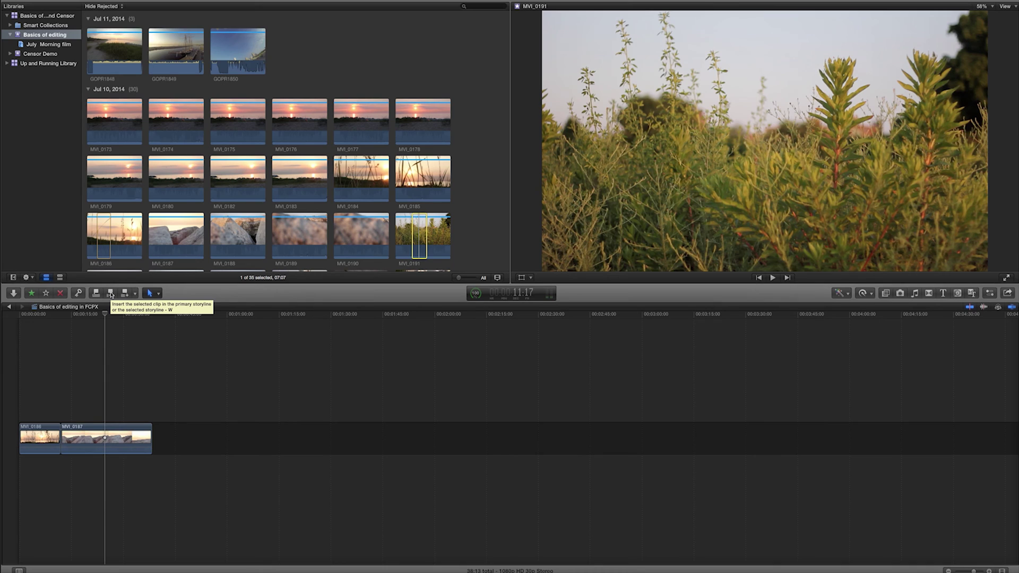
key(w)
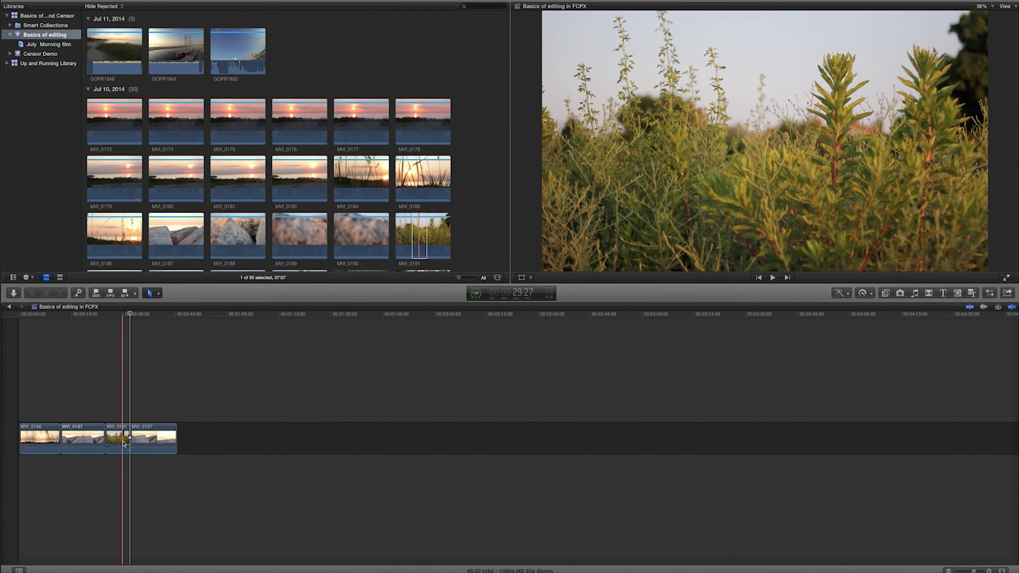
- Play the timeline back from inside the rocks clip to review the insert
key(l)
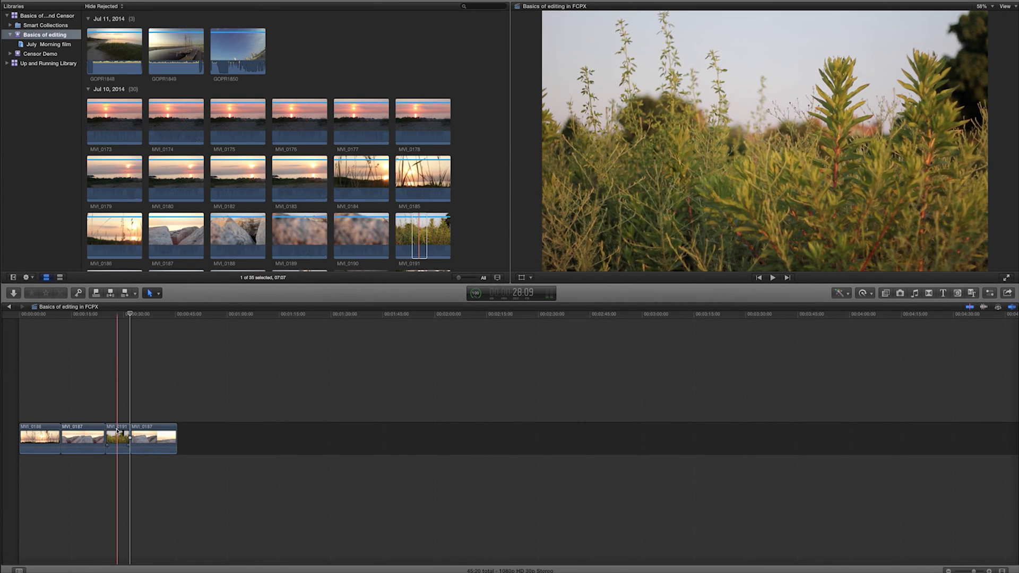
key(l)
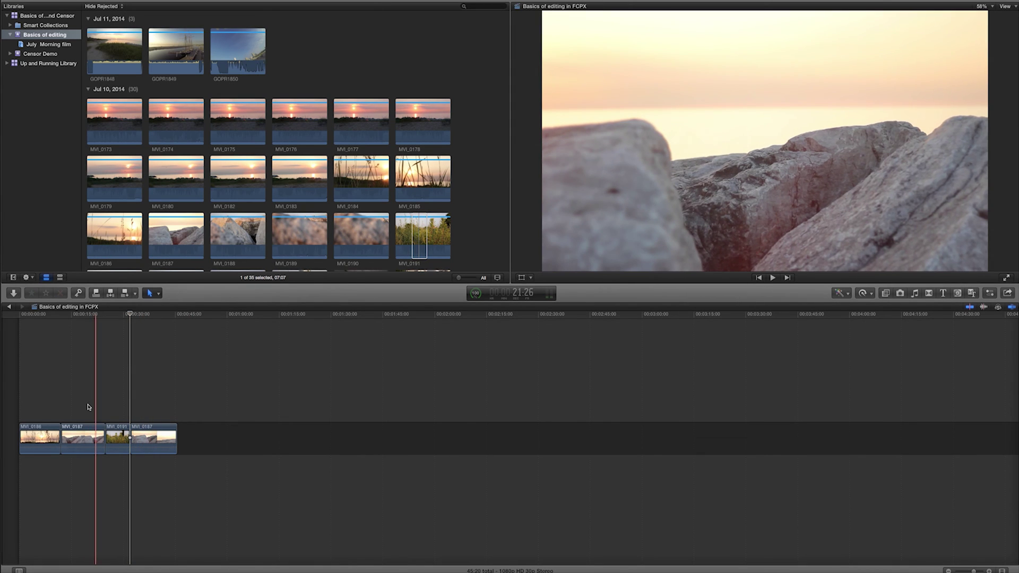
click(88, 407)
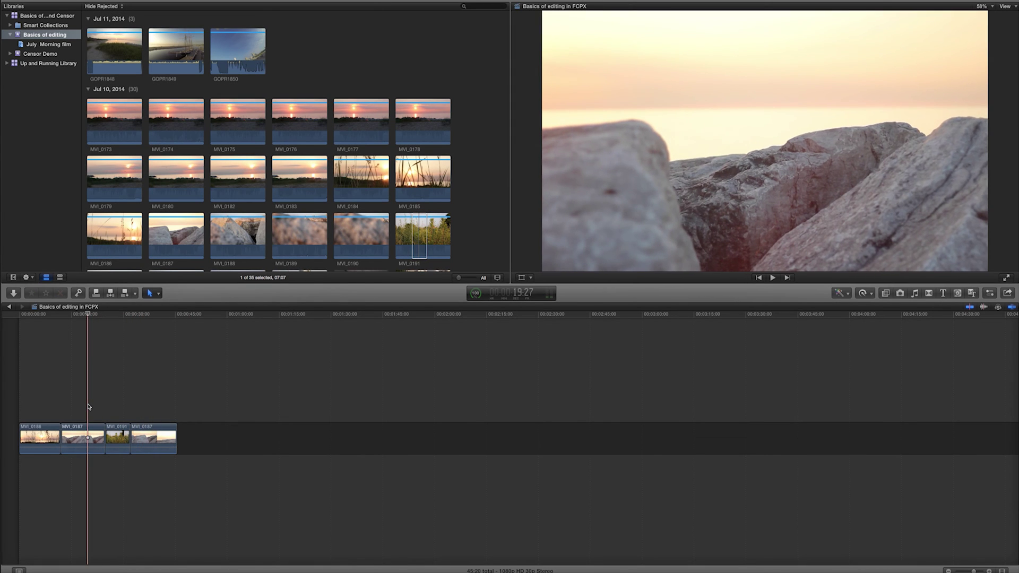
key(space)
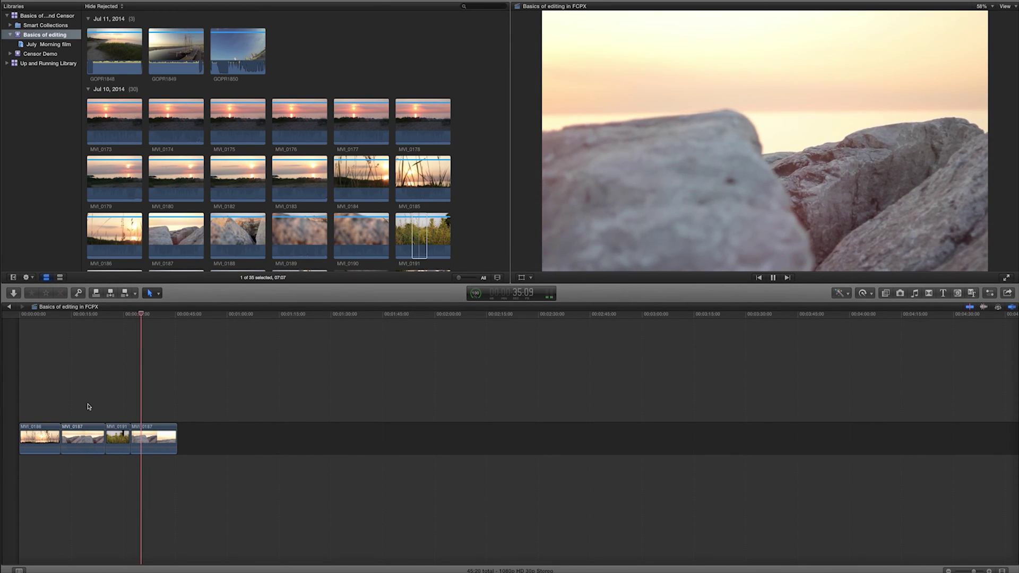
- Stop playback and ripple-trim the start of the last MVI_0187 clip much shorter
key(space)
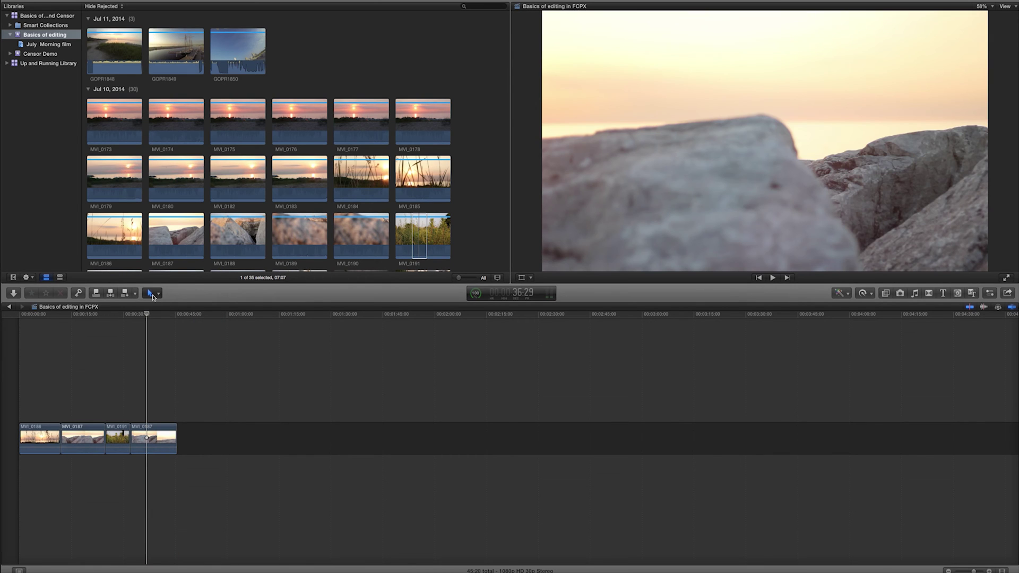
click(136, 429)
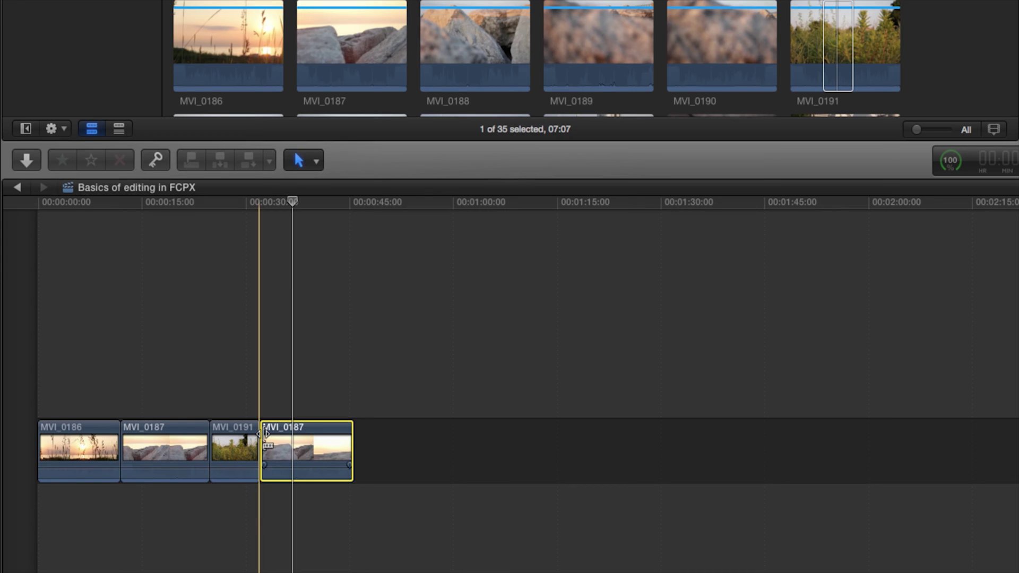
drag(265, 435, 295, 440)
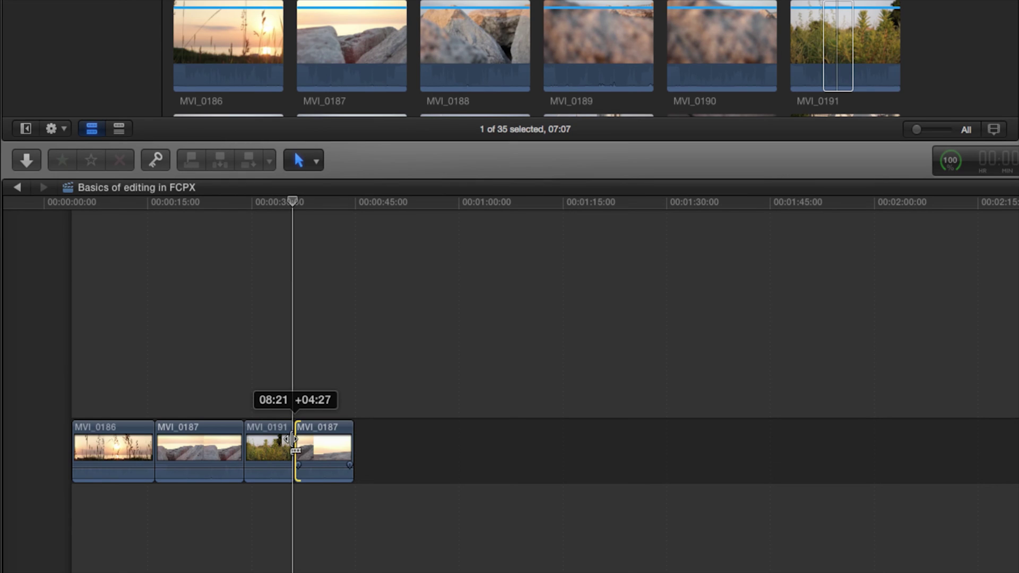
drag(293, 439, 360, 427)
- Ripple-trim MVI_0191's start, MVI_0186's end and the second clip, reaching 14:13 total
click(250, 427)
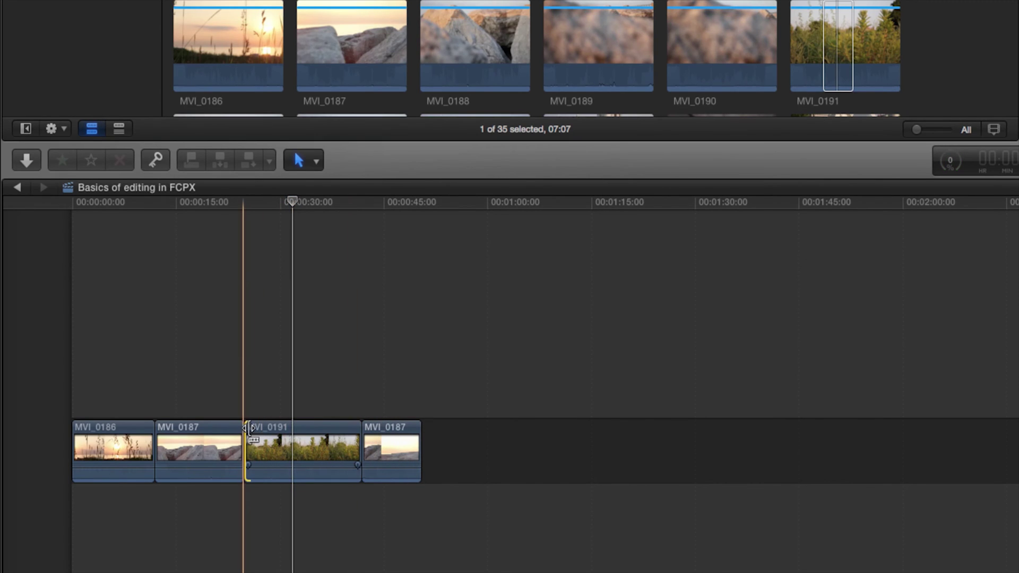
drag(244, 430, 662, 448)
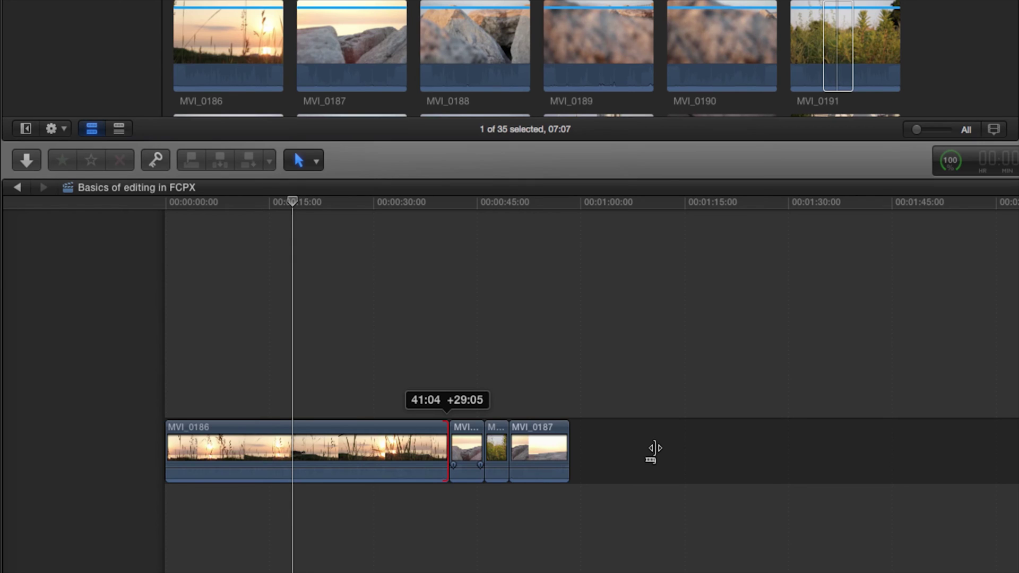
drag(525, 448, 216, 427)
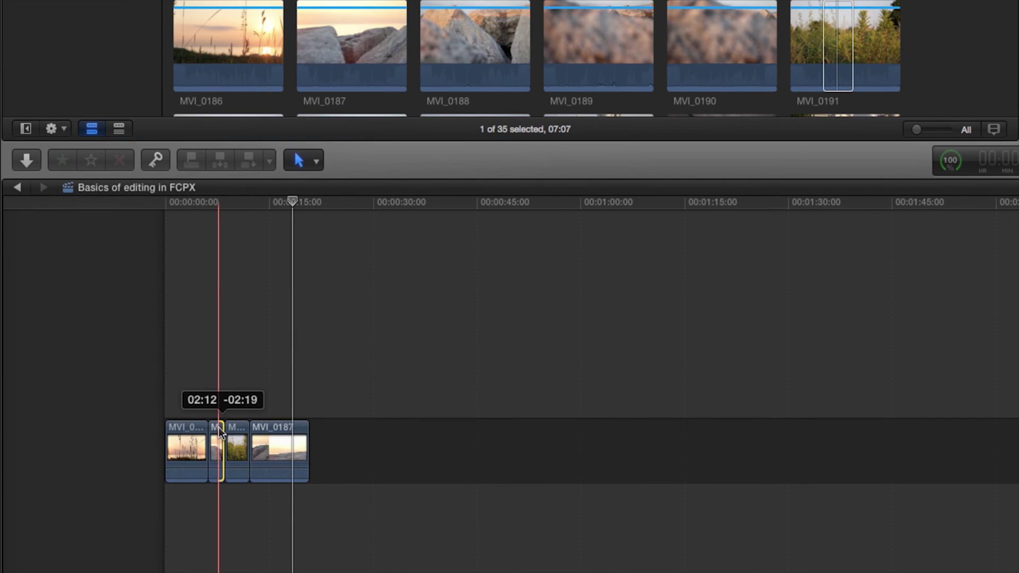
drag(309, 427, 259, 427)
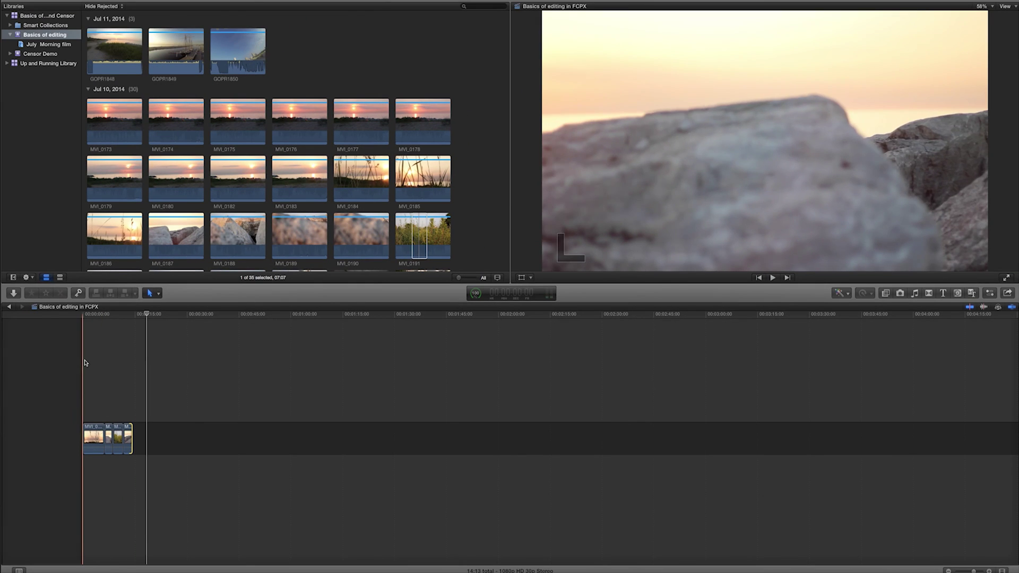
key(space)
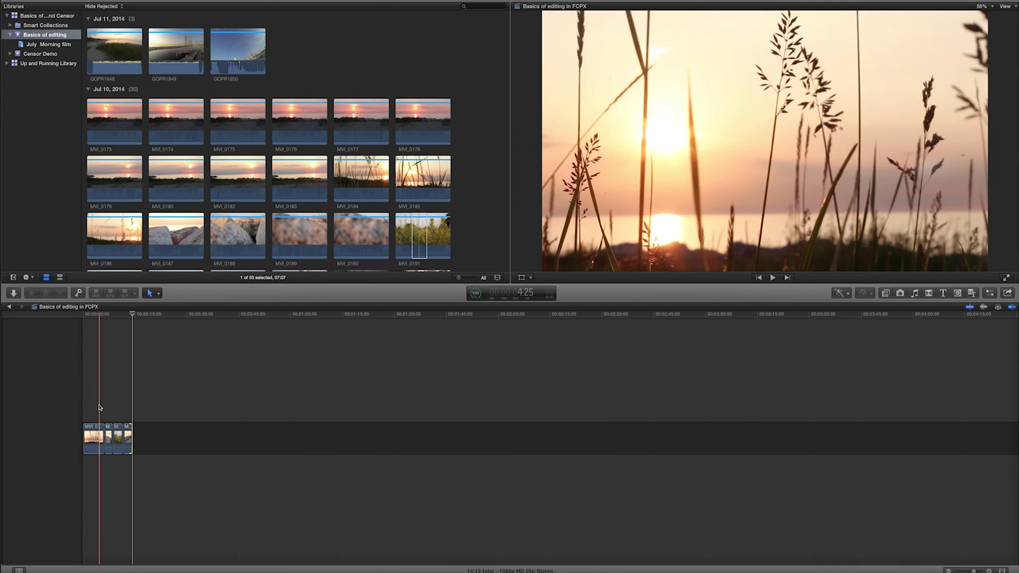
click(291, 241)
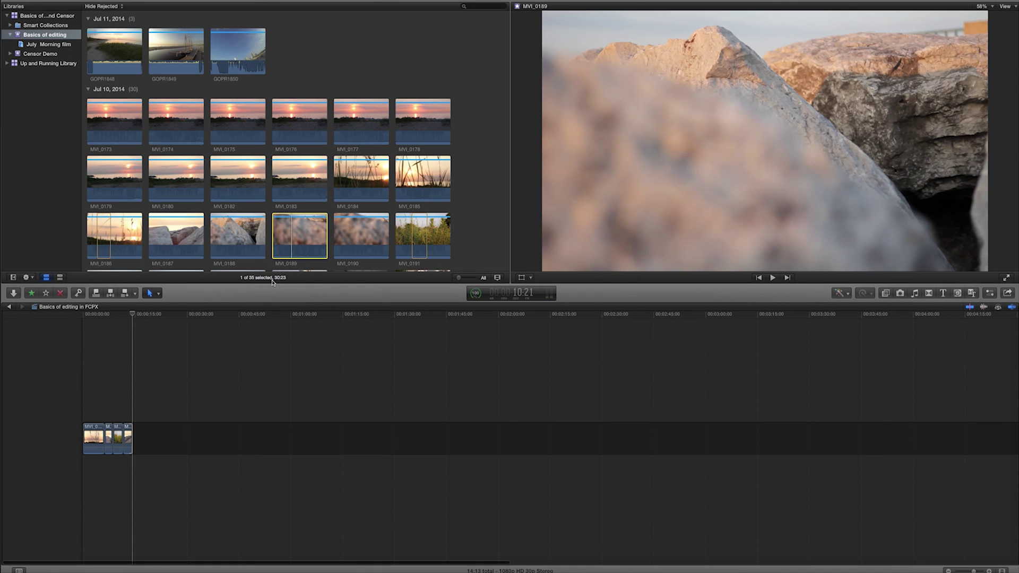
click(246, 249)
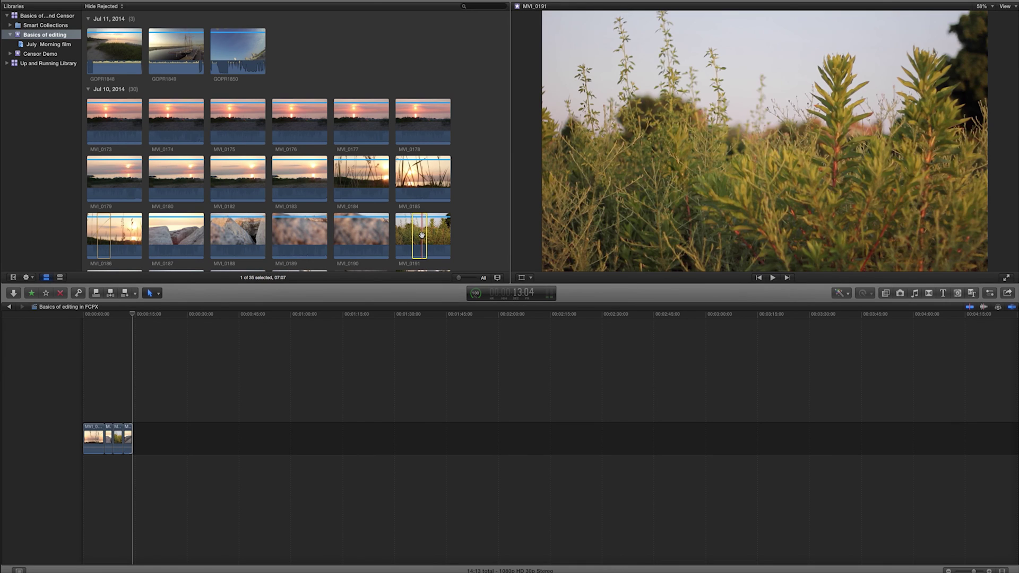
click(350, 237)
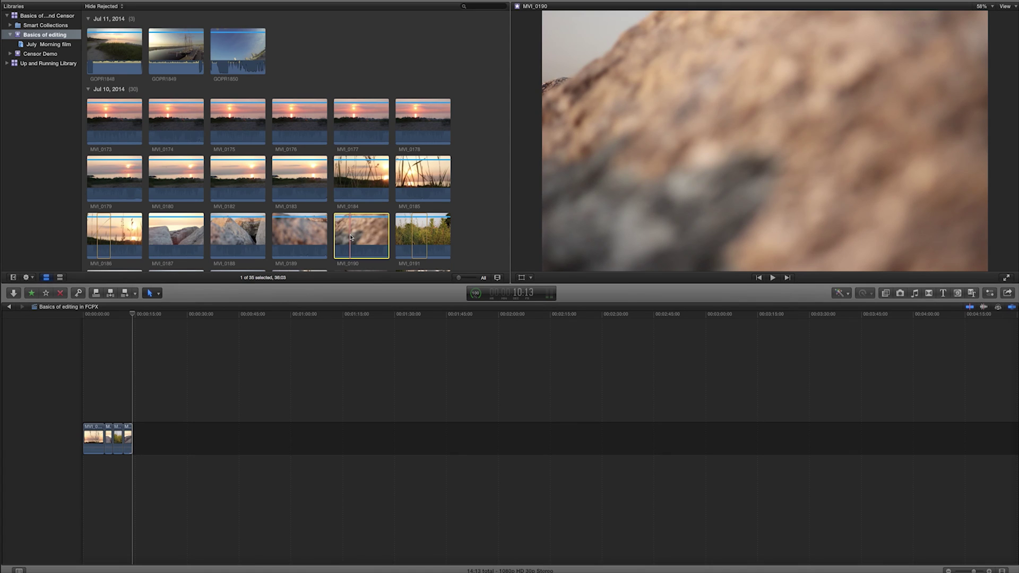
click(228, 426)
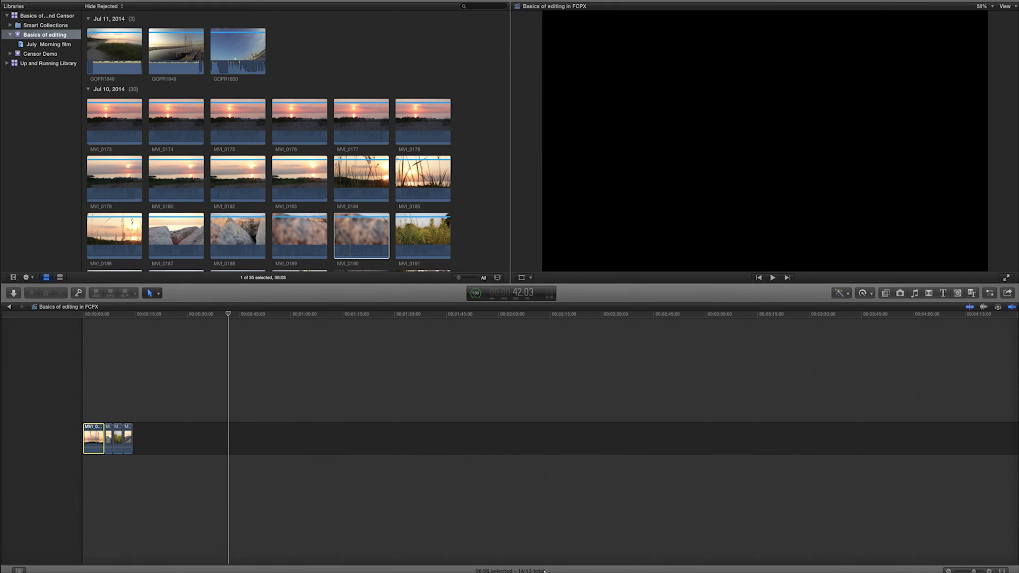
click(266, 462)
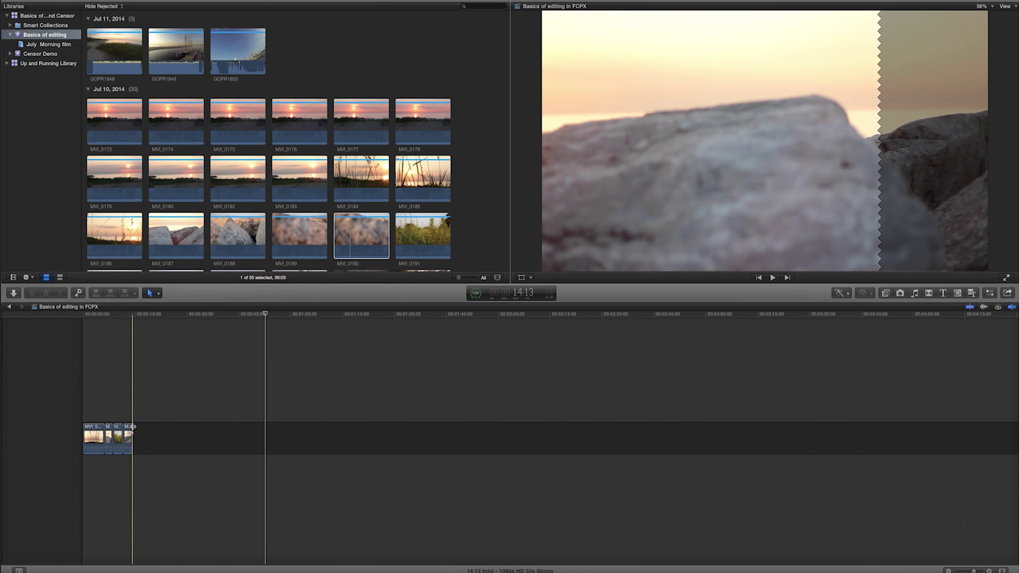
drag(132, 427, 160, 430)
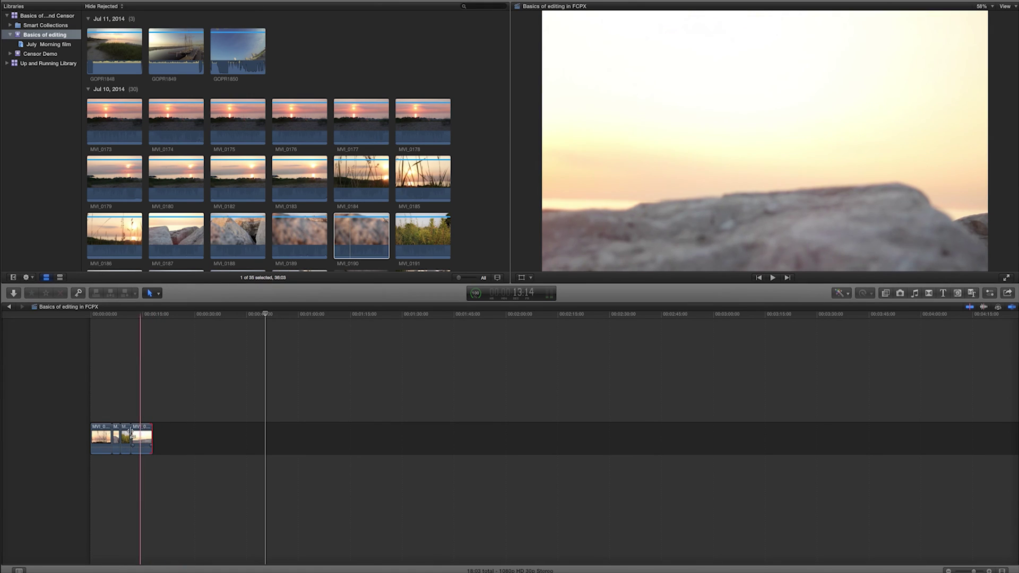
- Trim the edit point before the last MVI_0187 clip slightly earlier
click(159, 292)
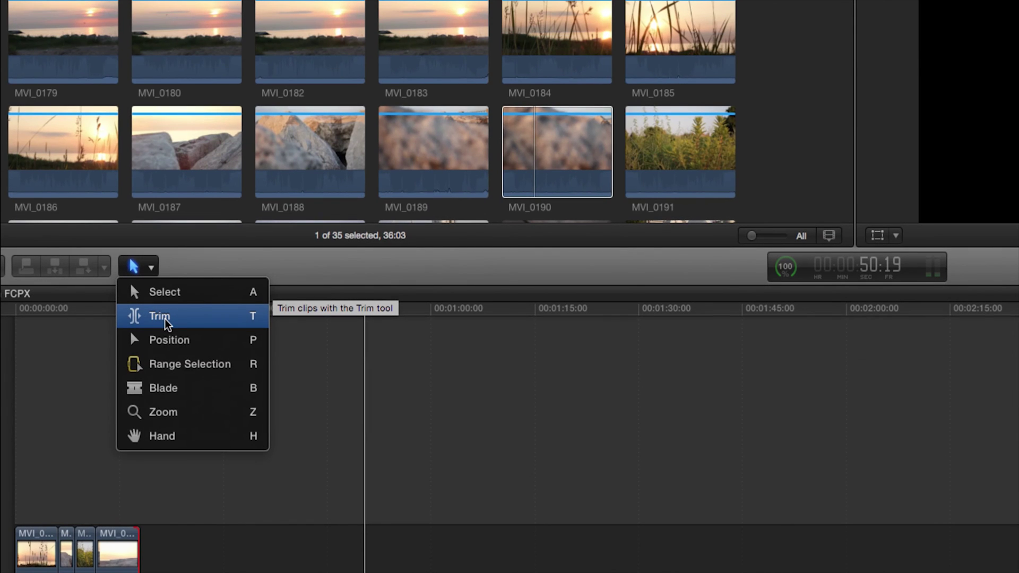
click(164, 293)
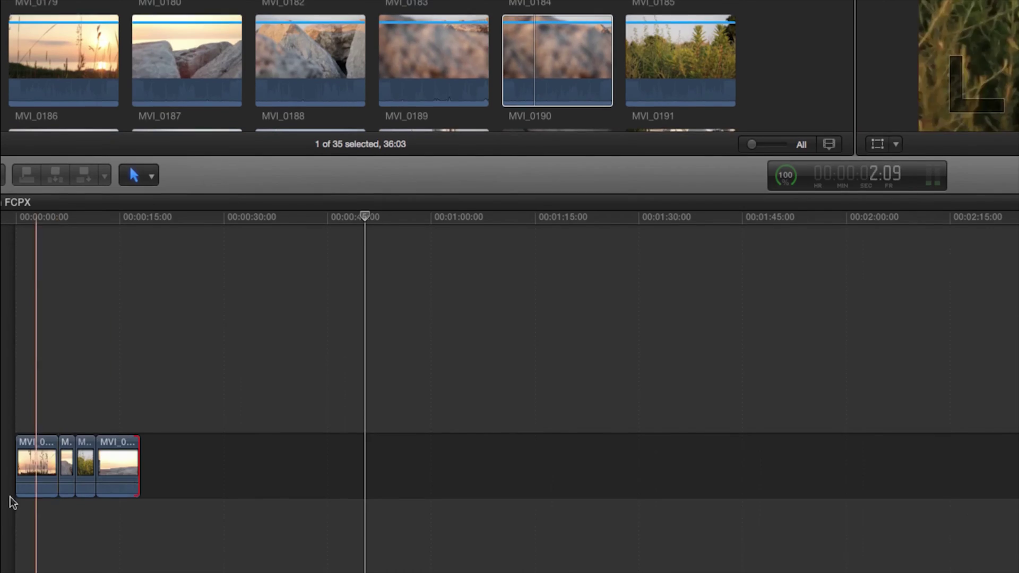
click(100, 532)
mouse_move(243, 439)
mouse_down()
mouse_move(255, 439)
mouse_move(205, 442)
mouse_move(232, 442)
mouse_up()
- Roll the grass-to-MVI_0187 cut with the Trim tool, bringing the project to 18:24
click(292, 179)
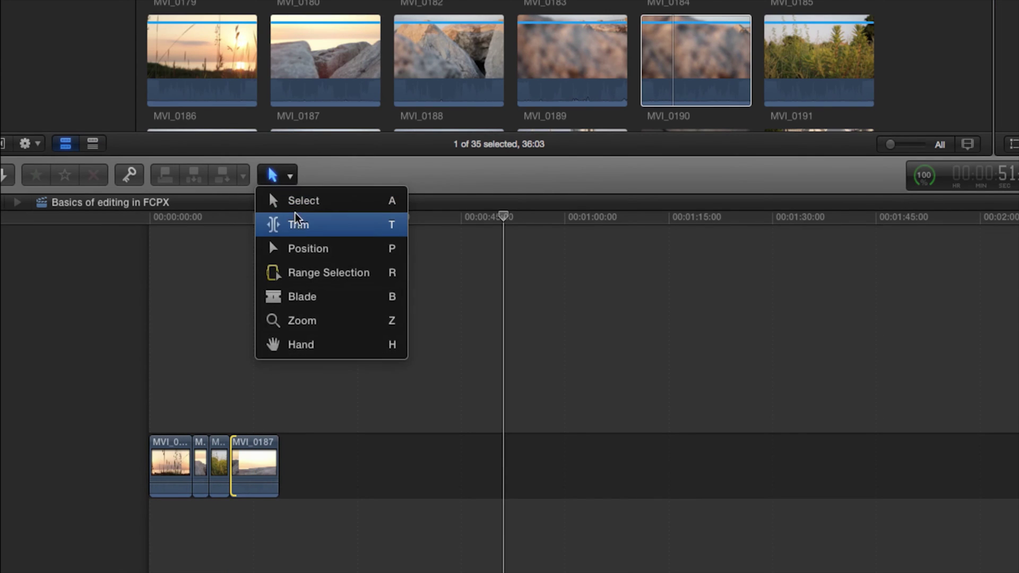
click(296, 225)
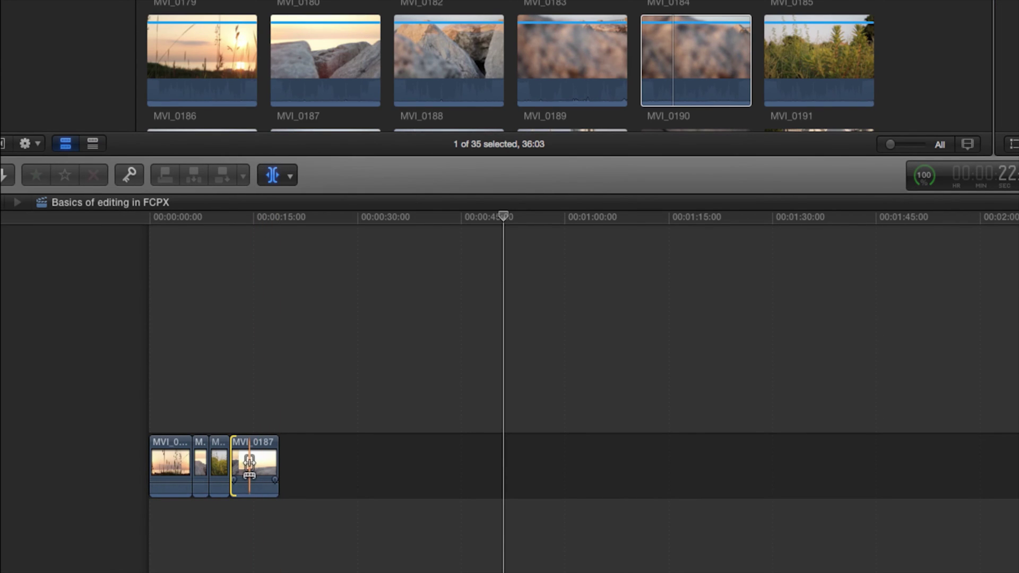
click(247, 409)
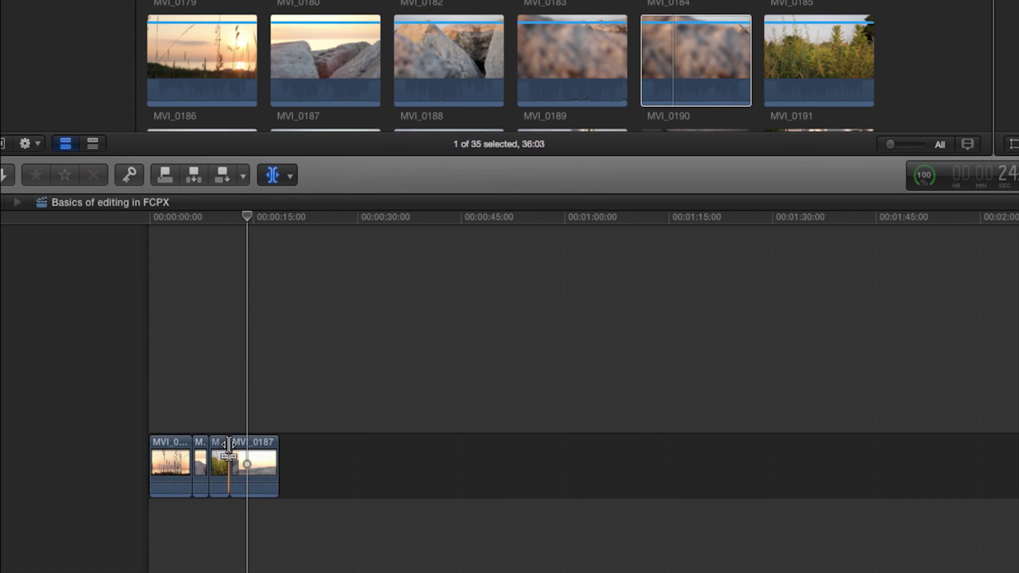
mouse_move(229, 445)
mouse_down()
mouse_move(245, 445)
mouse_move(226, 445)
mouse_up()
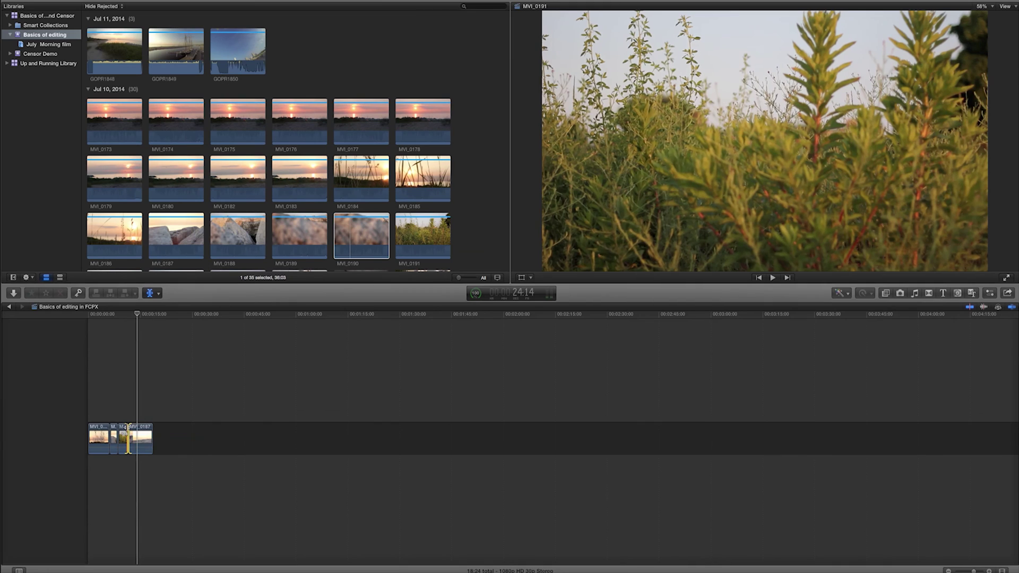
scroll(227, 445, right, 2)
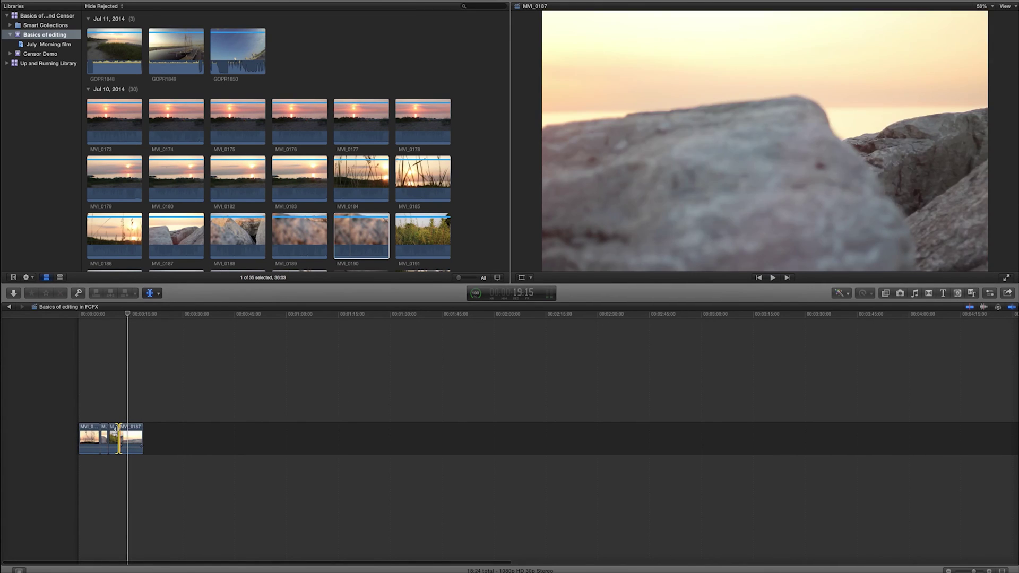
- Retrim the edit point before MVI_0187 with two small adjustments
drag(115, 432, 122, 433)
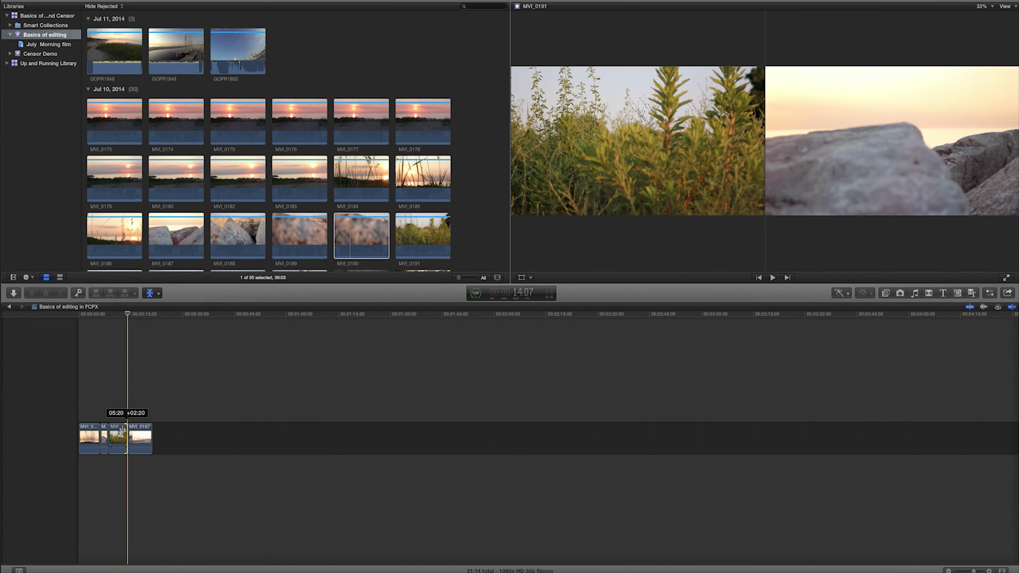
drag(122, 431, 132, 432)
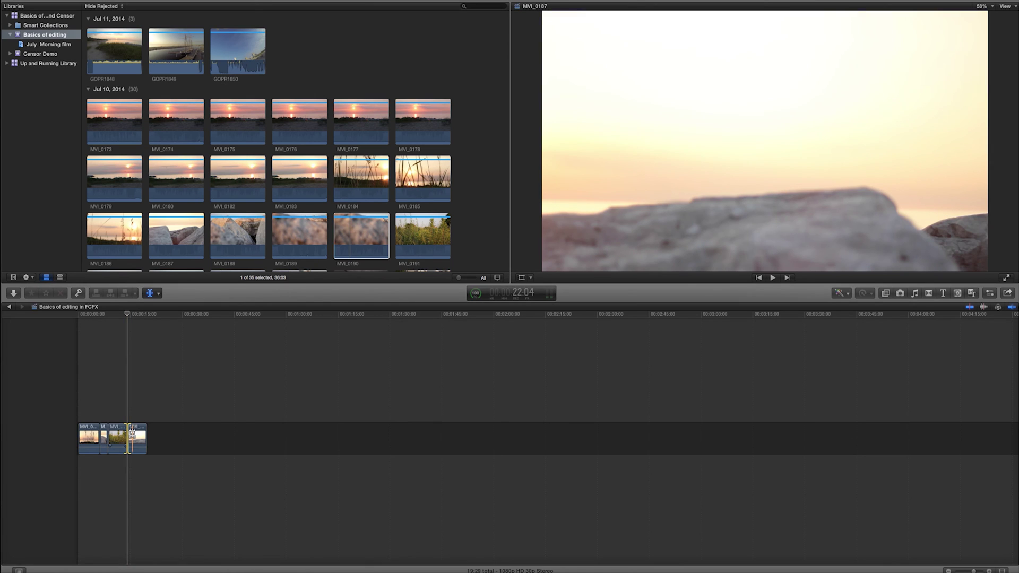
scroll(133, 434, right, 1)
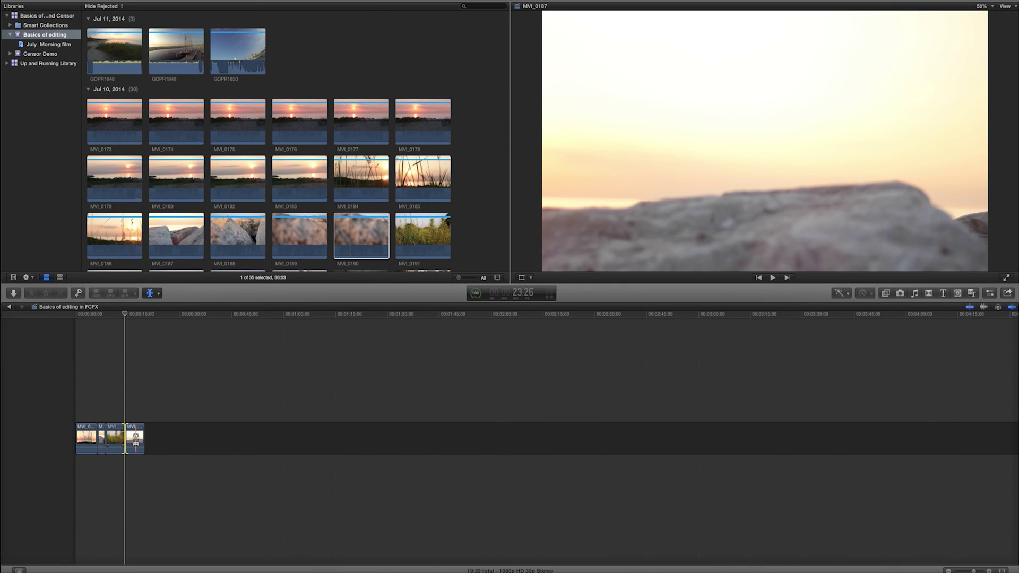
- Lengthen the final rock clip's end and play the 19:29 timeline to review it
drag(136, 440, 194, 445)
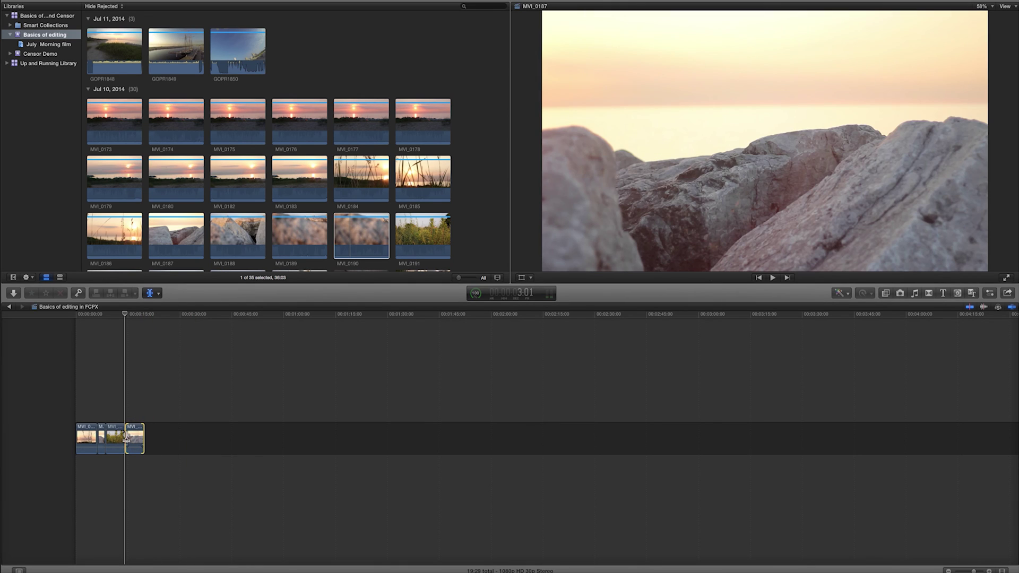
key(space)
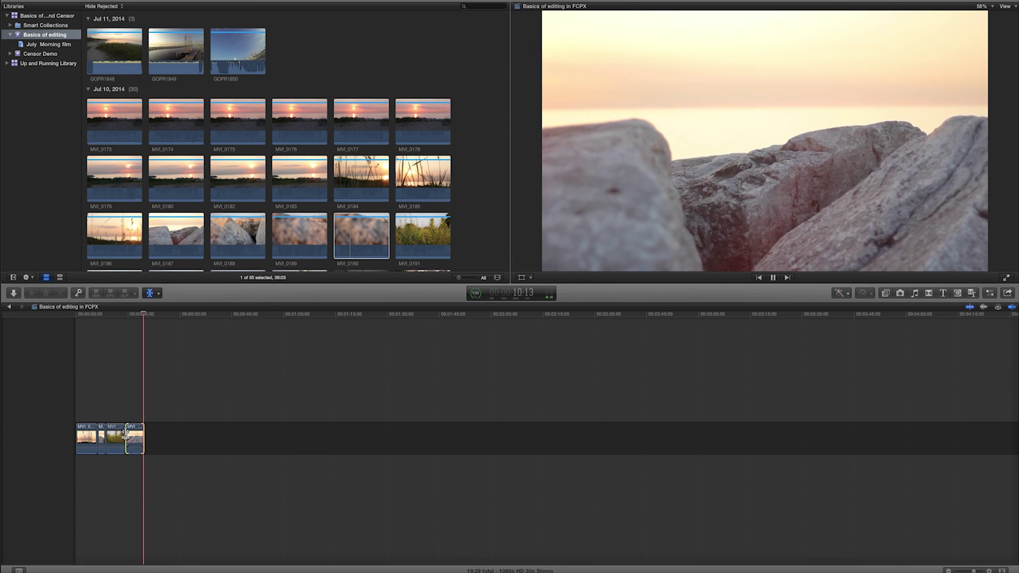
click(356, 234)
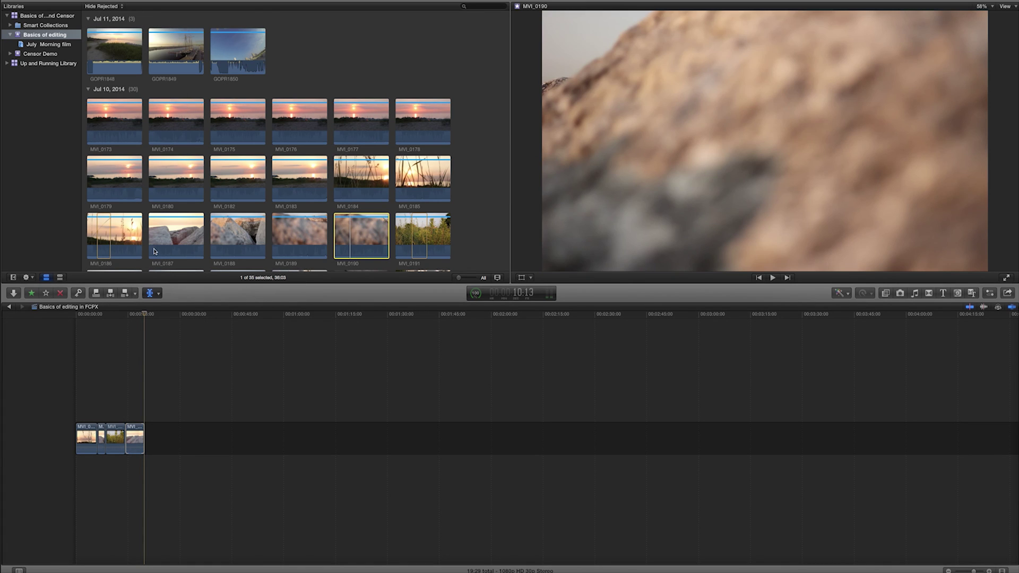
- Mark a 03:06 range on GOPR1849, moving its start later, and connect it above the storyline
click(106, 382)
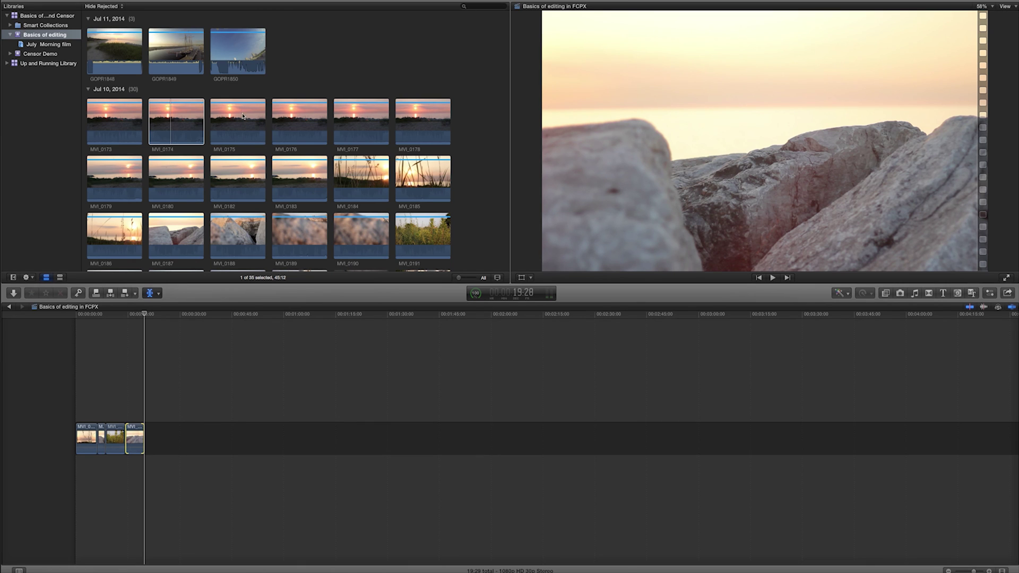
key(cmd+1)
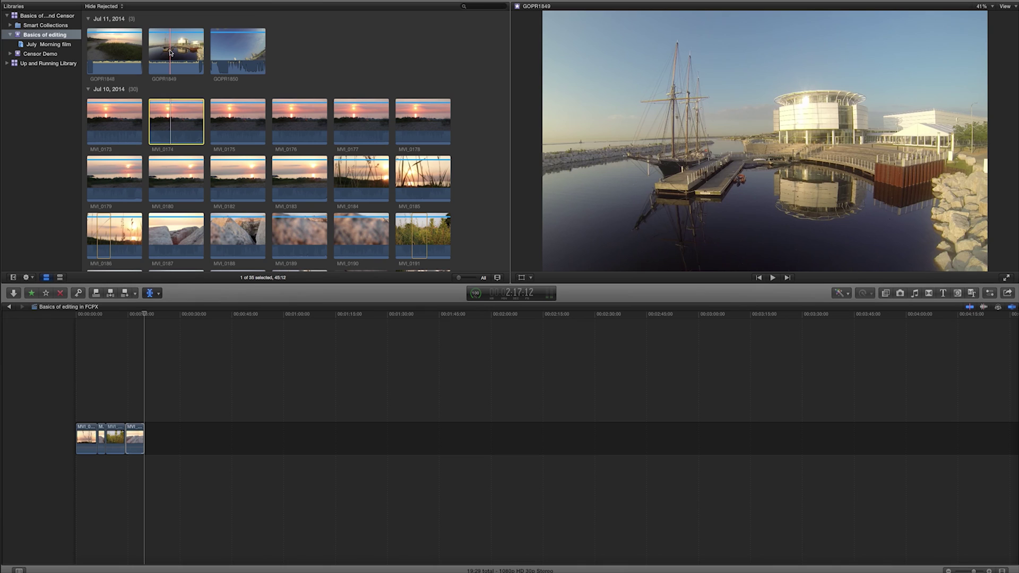
drag(171, 52, 172, 50)
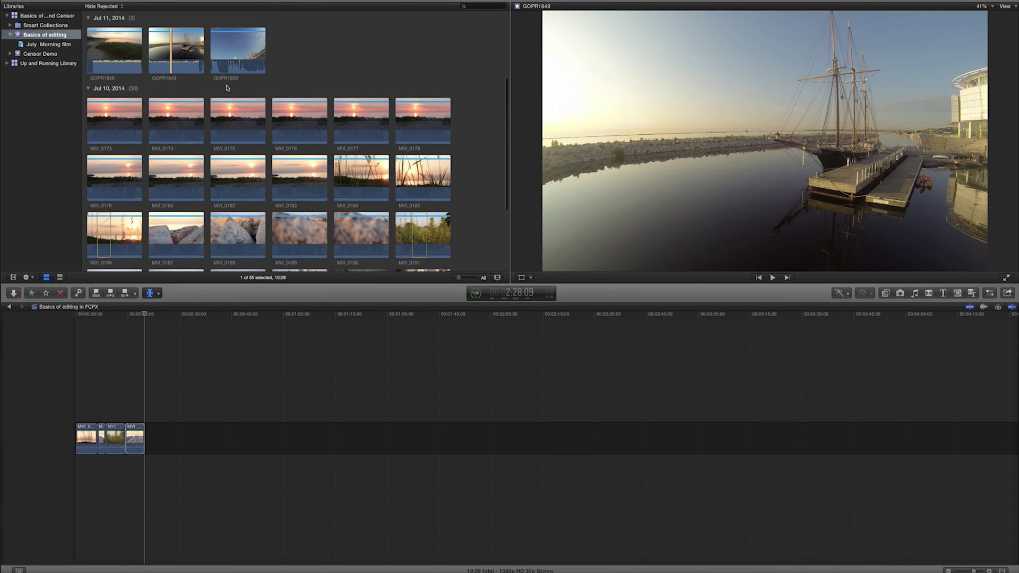
click(493, 306)
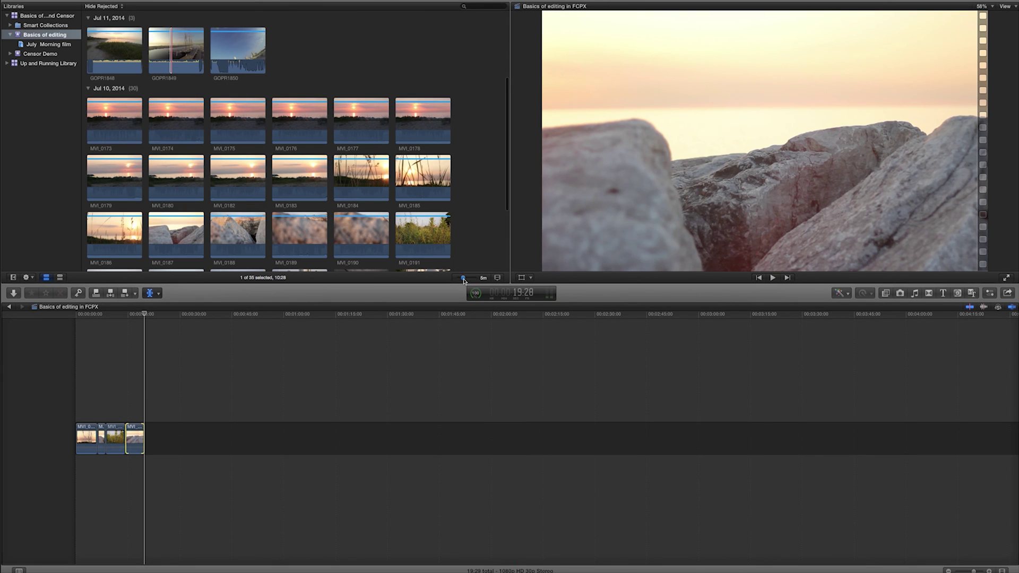
drag(463, 279, 469, 278)
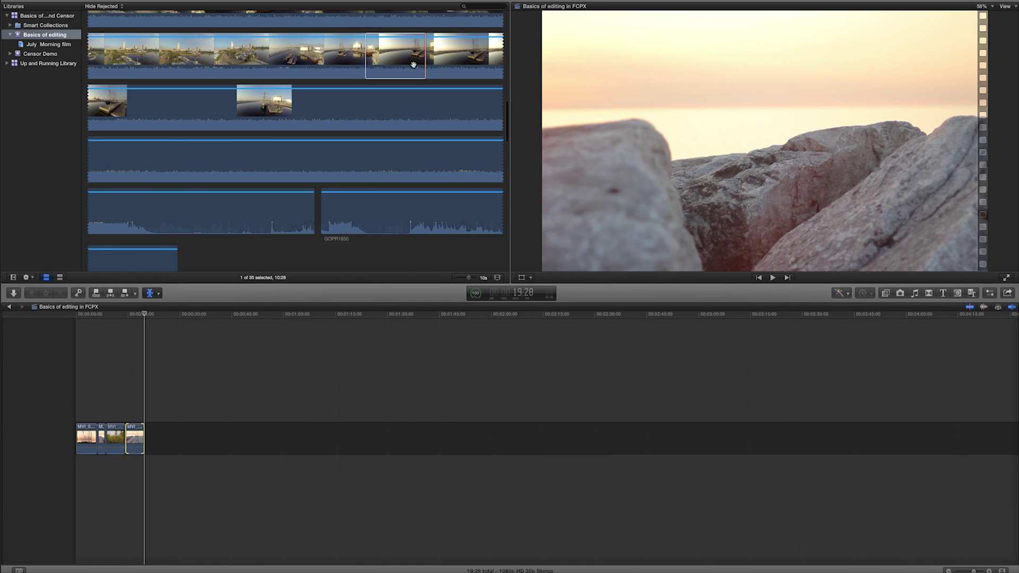
click(370, 57)
drag(370, 56, 409, 56)
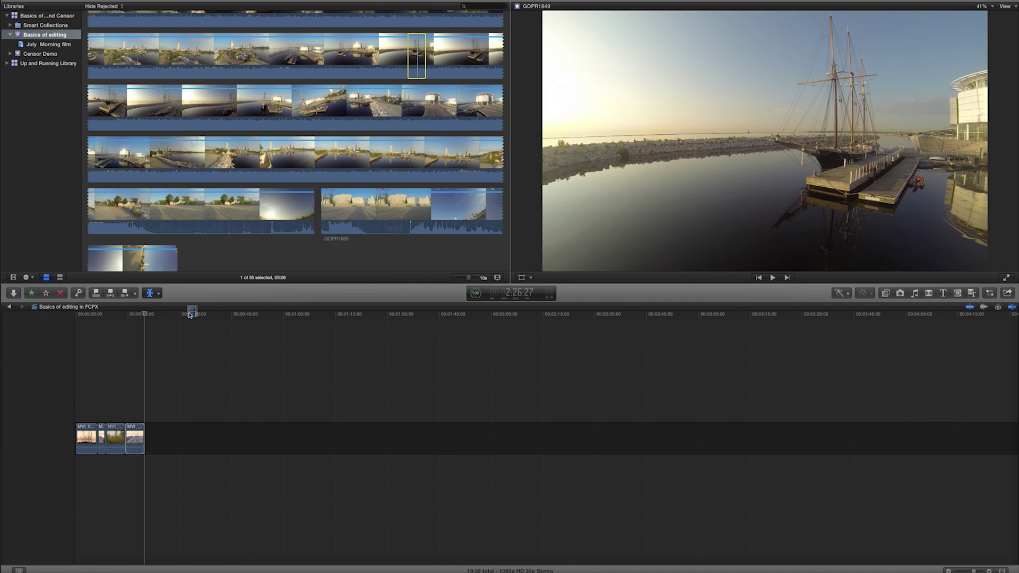
drag(190, 314, 121, 369)
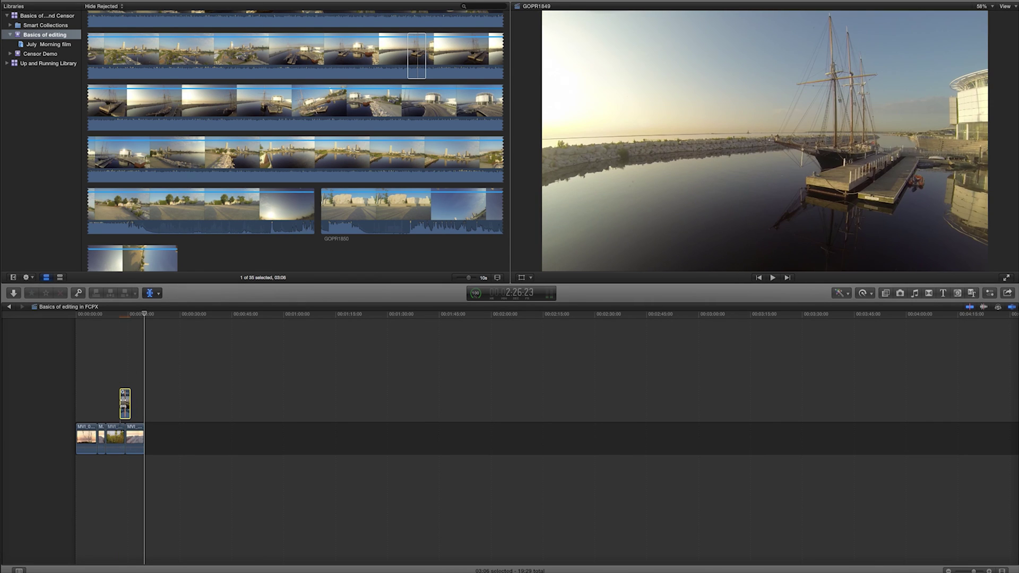
- Nudge the connected GOPR1849 cutaway slightly earlier and review it
drag(128, 393, 122, 393)
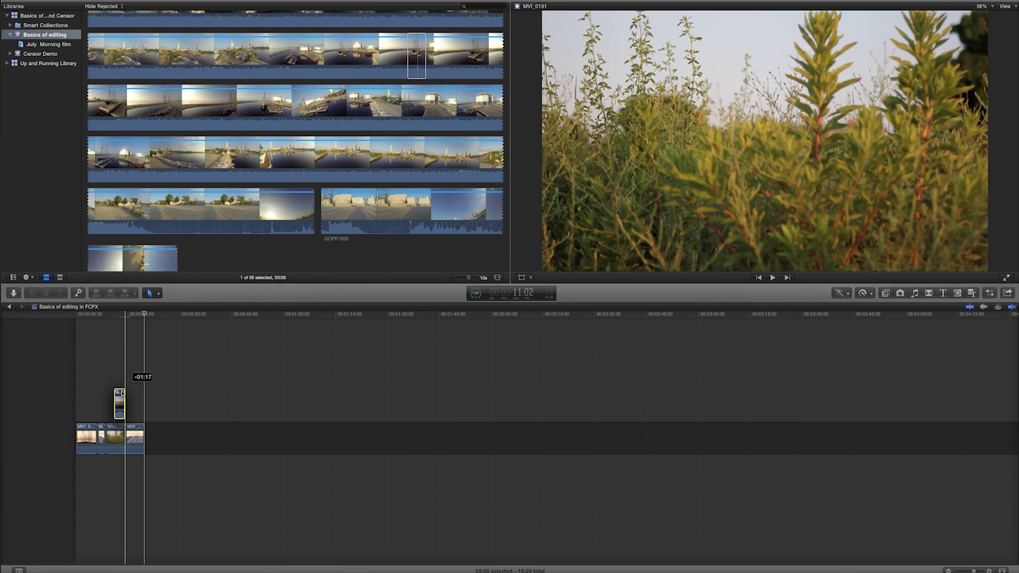
click(97, 375)
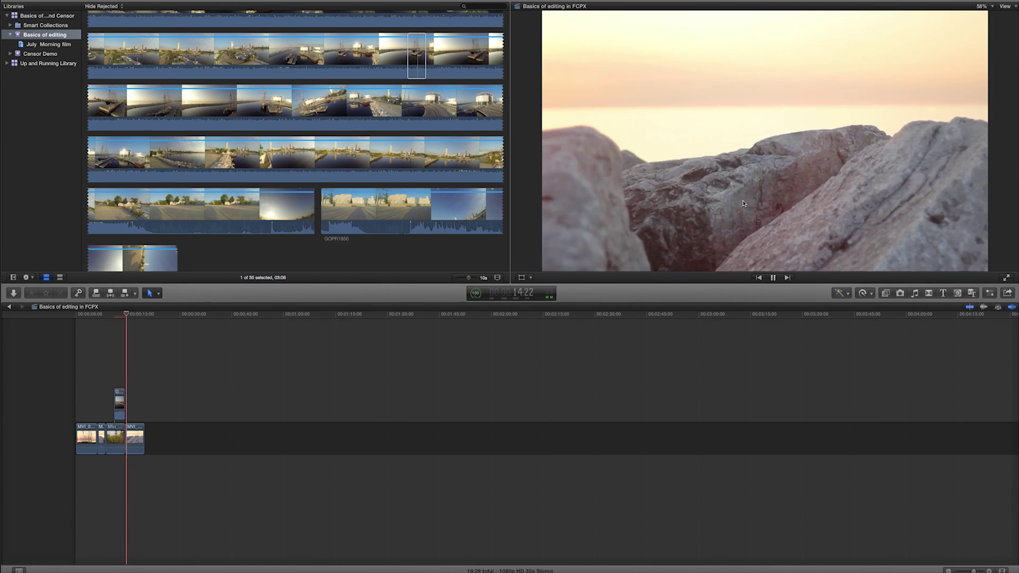
key(space)
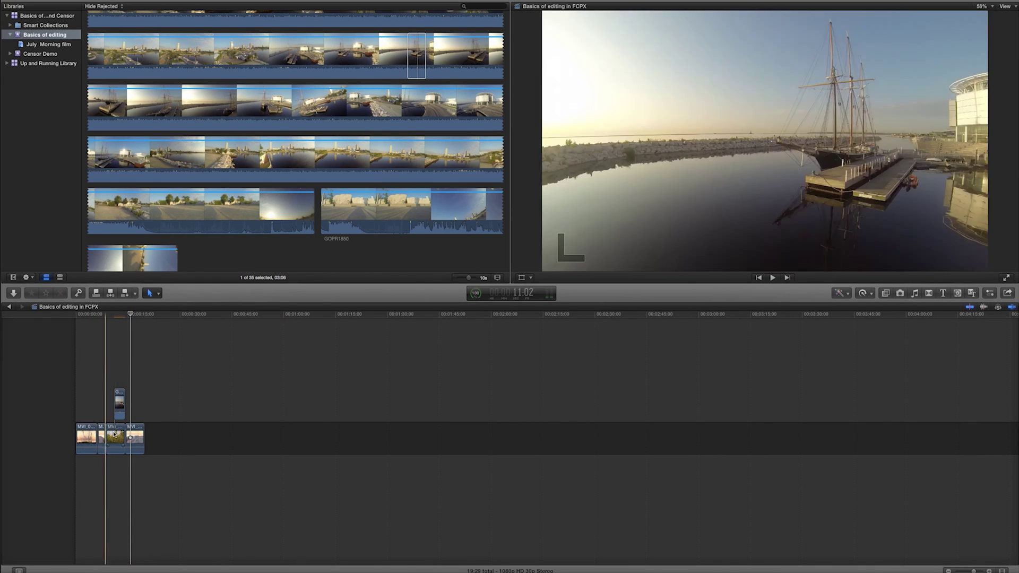
- Reorder the storyline by moving the last clips toward the start, then play it
click(135, 431)
mouse_move(136, 431)
mouse_down()
mouse_move(125, 452)
mouse_move(144, 477)
mouse_move(177, 436)
mouse_move(89, 447)
mouse_move(91, 431)
mouse_move(118, 433)
mouse_up()
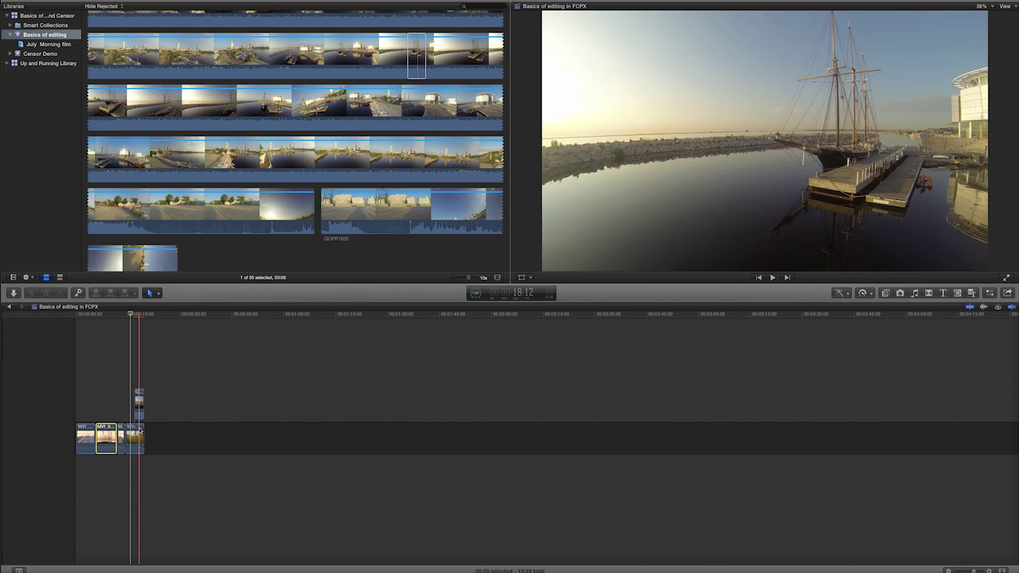
drag(137, 435, 105, 433)
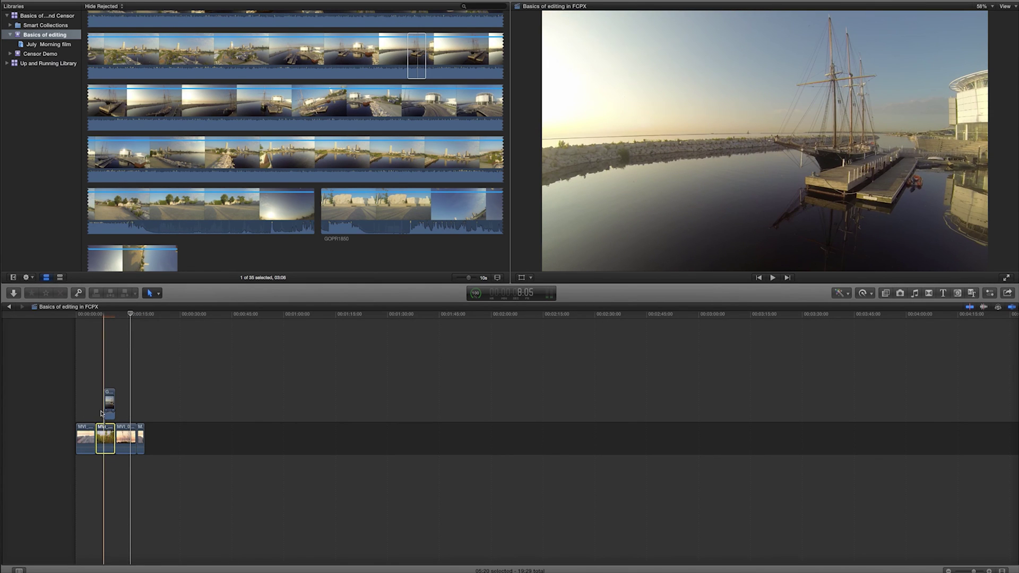
key(l)
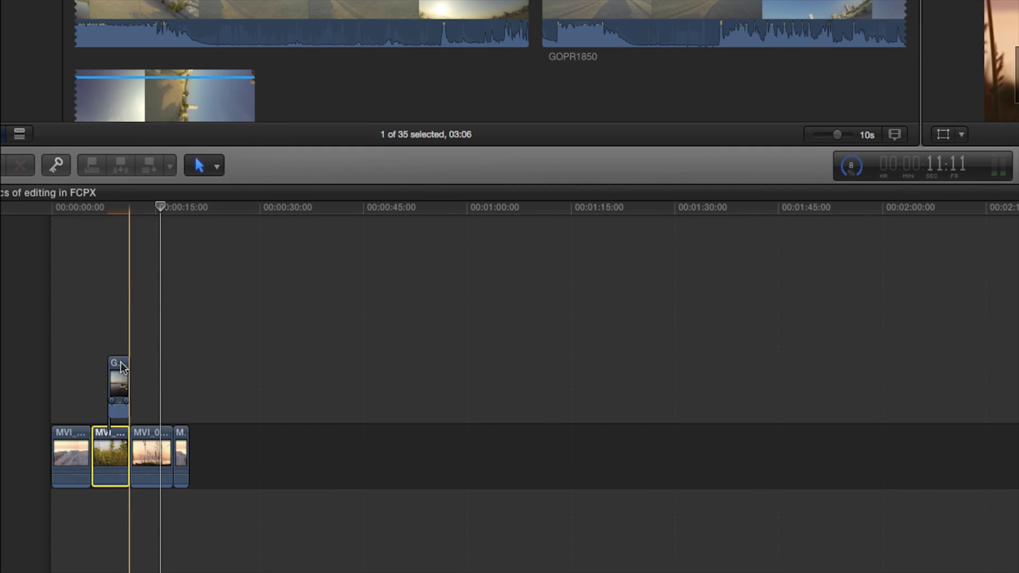
- Delete the storyline clip under the harbor cutaway, removing both, then undo the deletion
drag(127, 363, 163, 365)
click(147, 436)
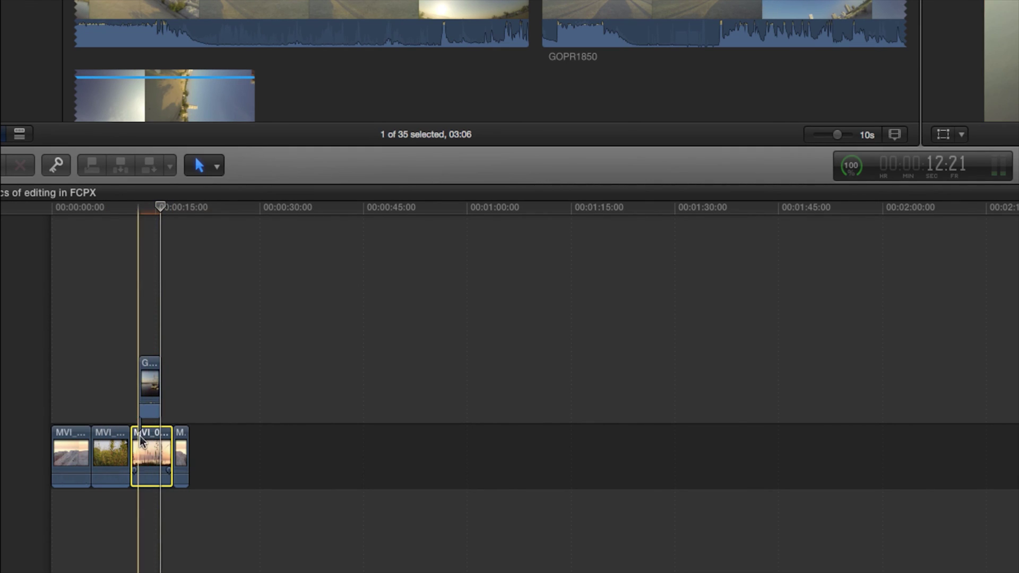
key(Delete)
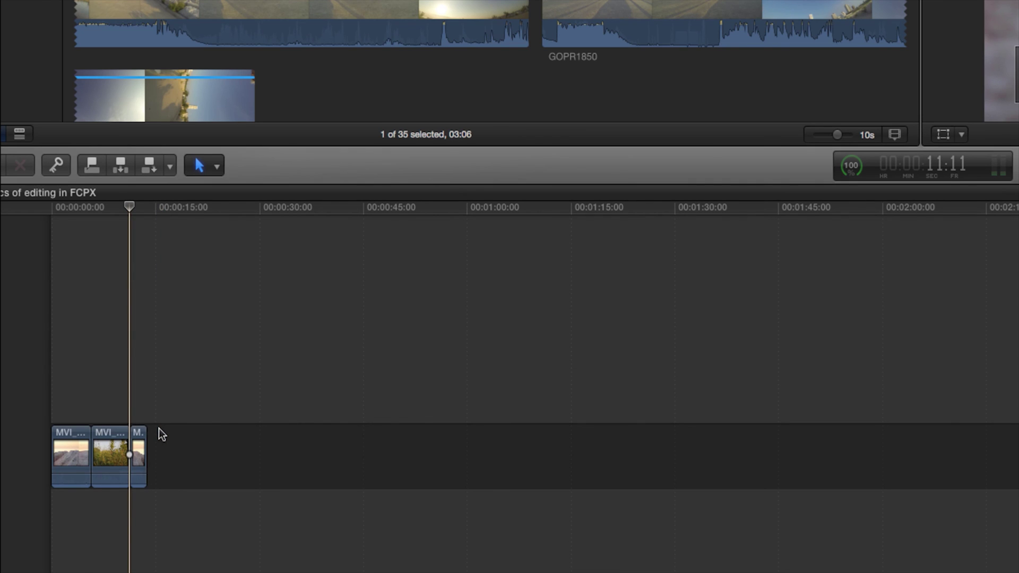
key(super+z)
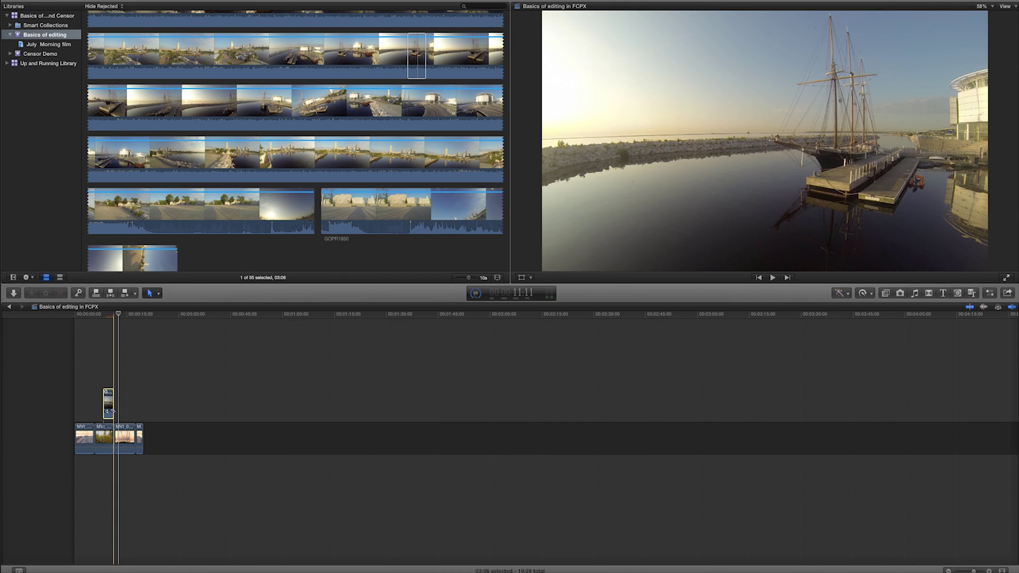
- Play the section from the start of the restored GOPR1849 harbor cutaway to review it
click(104, 322)
key(space)
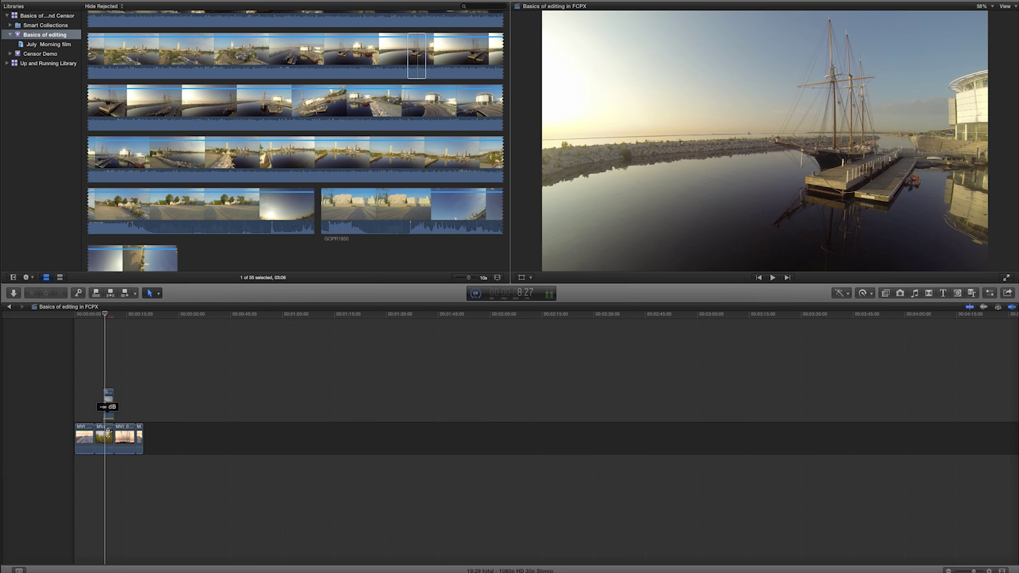
key(l)
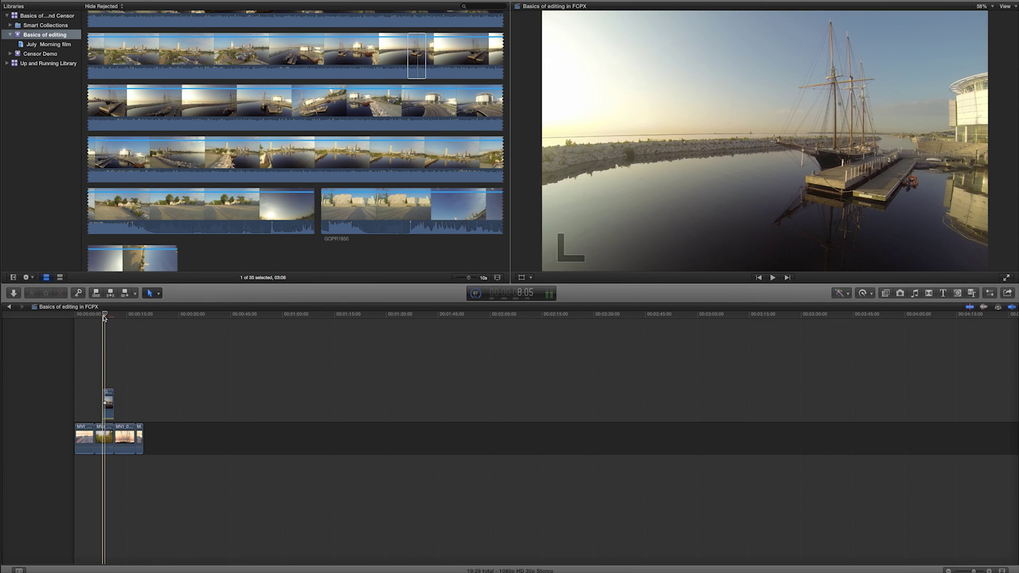